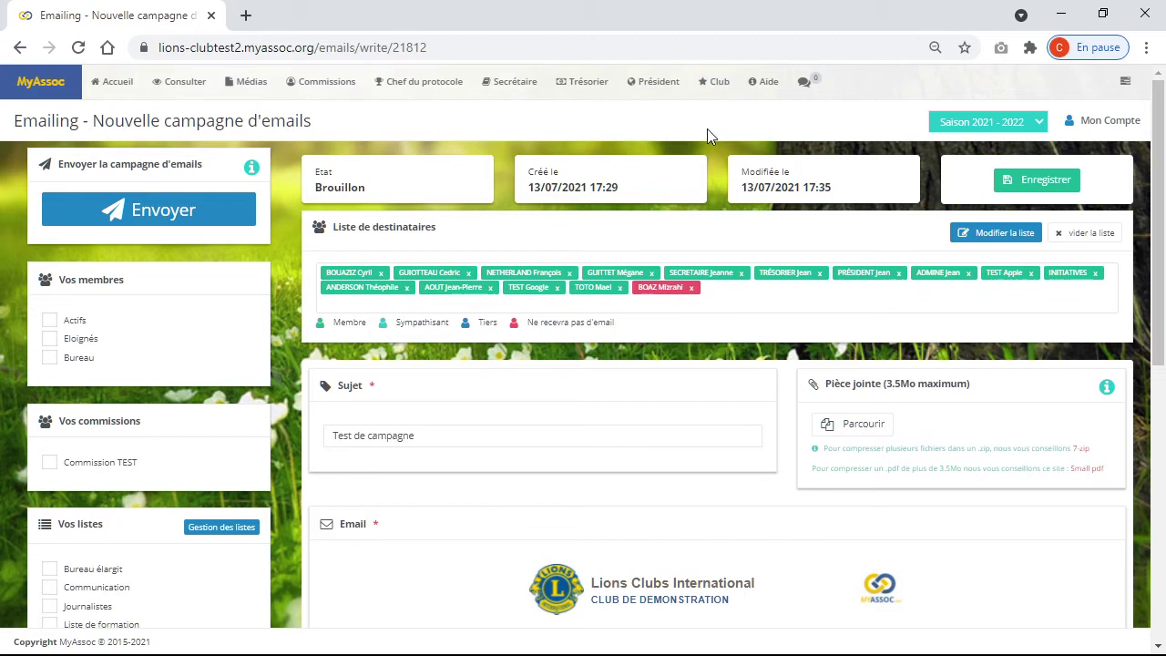
# Enlarge the email body editor and add an empty line after the "Projet Planning 2019-1-.pdf" link.
pyautogui.scroll(-3, 776, 486)
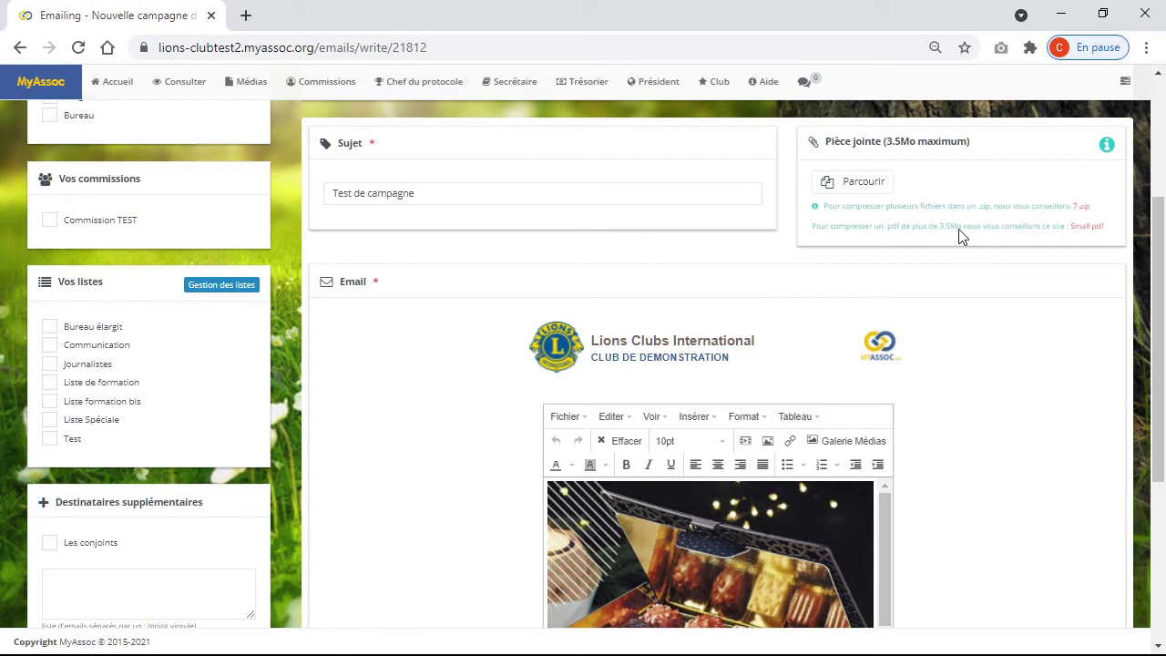
pyautogui.scroll(-5, 974, 321)
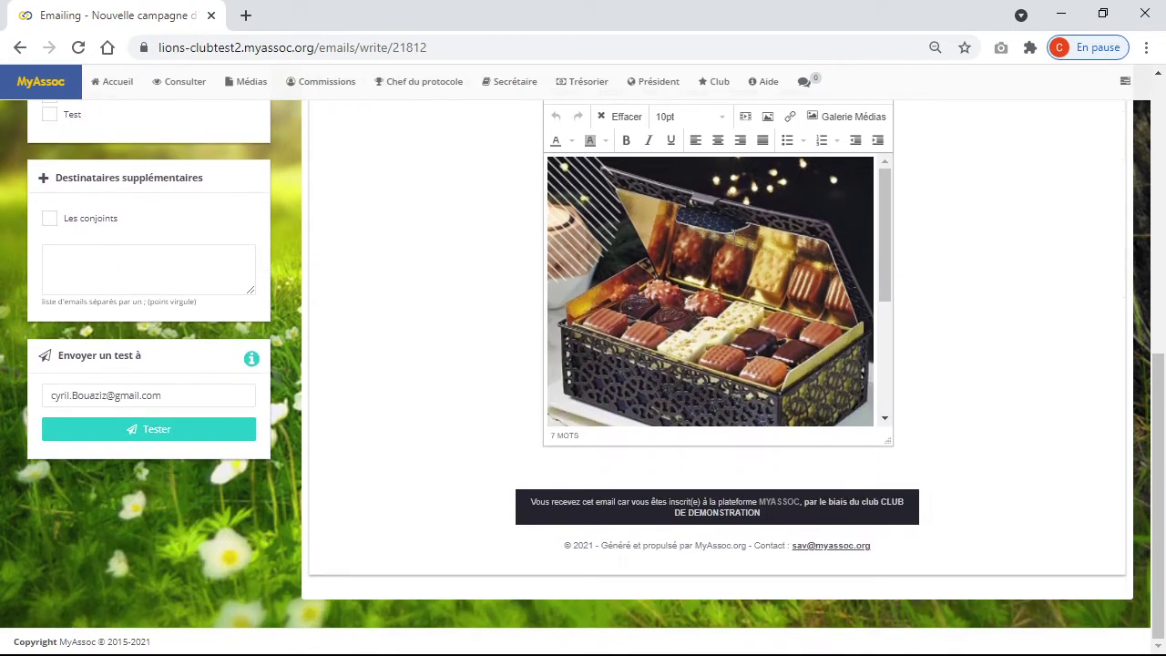
pyautogui.moveTo(887, 441); pyautogui.dragTo(878, 562)
pyautogui.moveTo(882, 379); pyautogui.dragTo(882, 474)
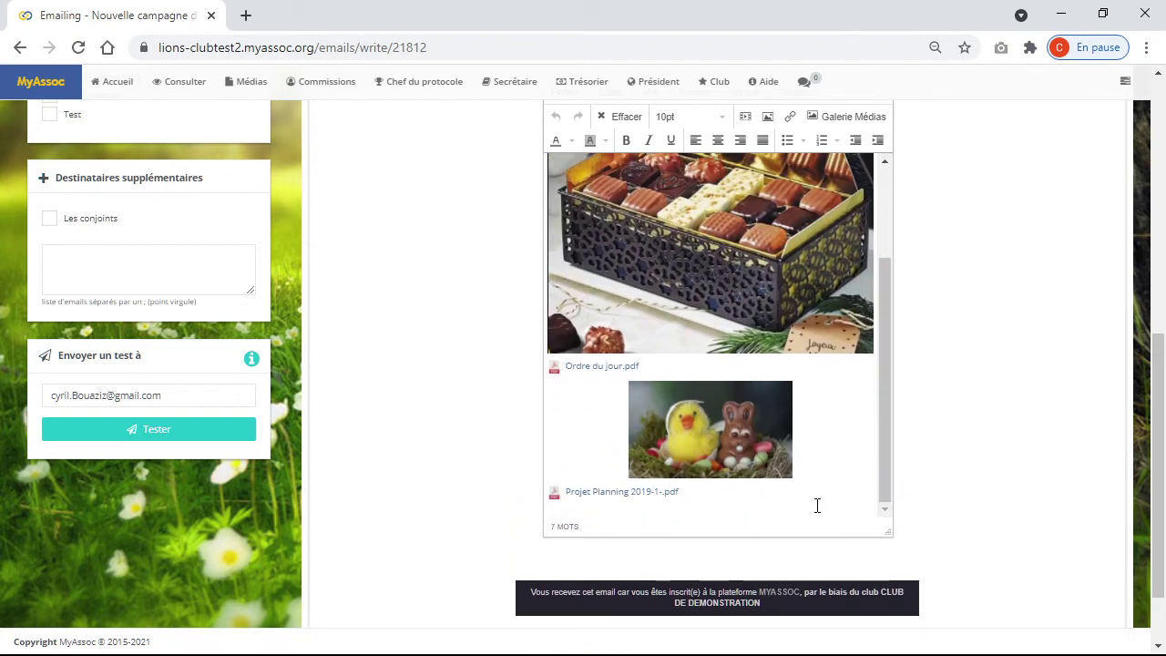
pyautogui.click(740, 497)
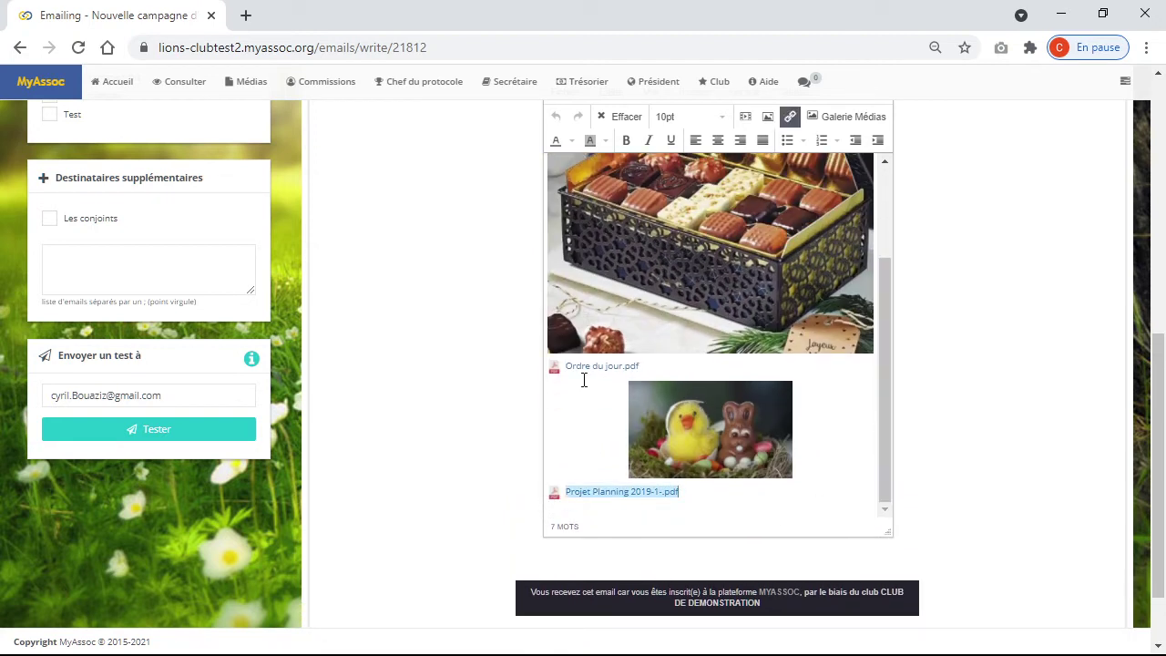
pyautogui.press('Return')
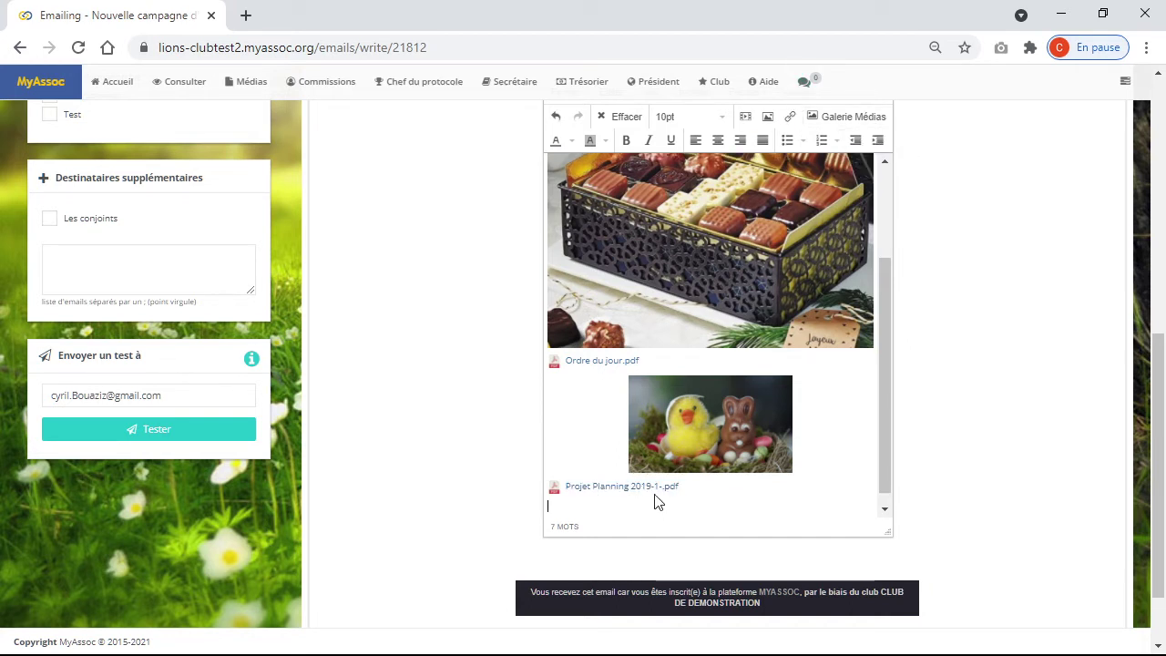
# Review the campaign's email content, member groups, commissions, mailing lists, additional recipients and test-send options.
pyautogui.scroll(2, 759, 346)
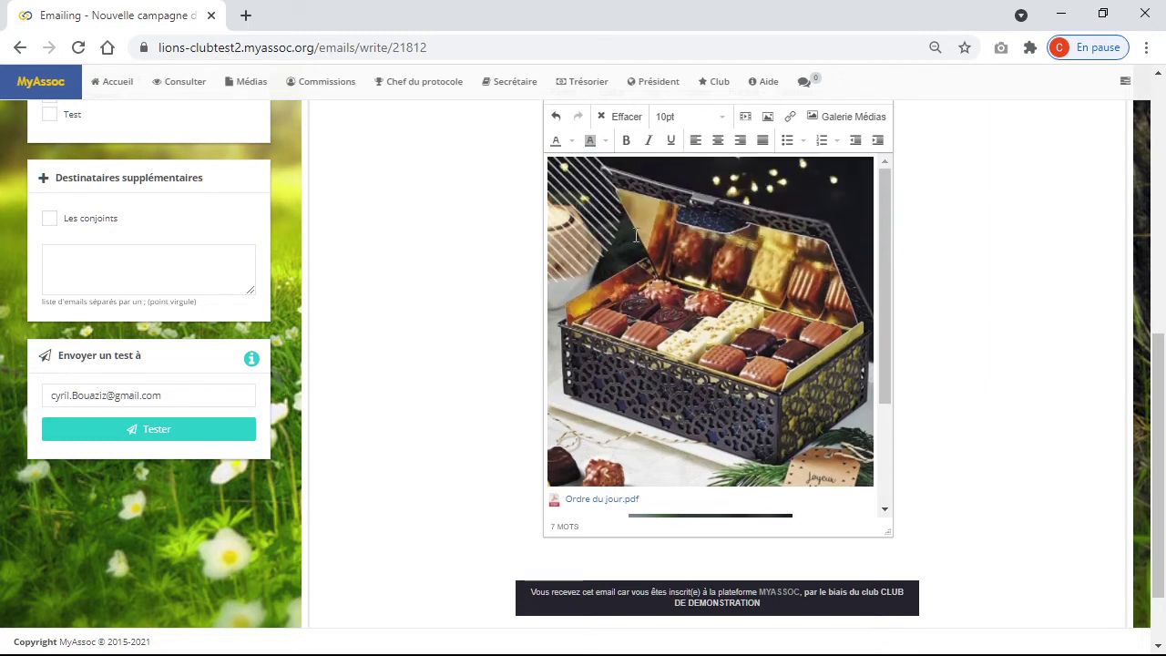
pyautogui.scroll(10, 358, 452)
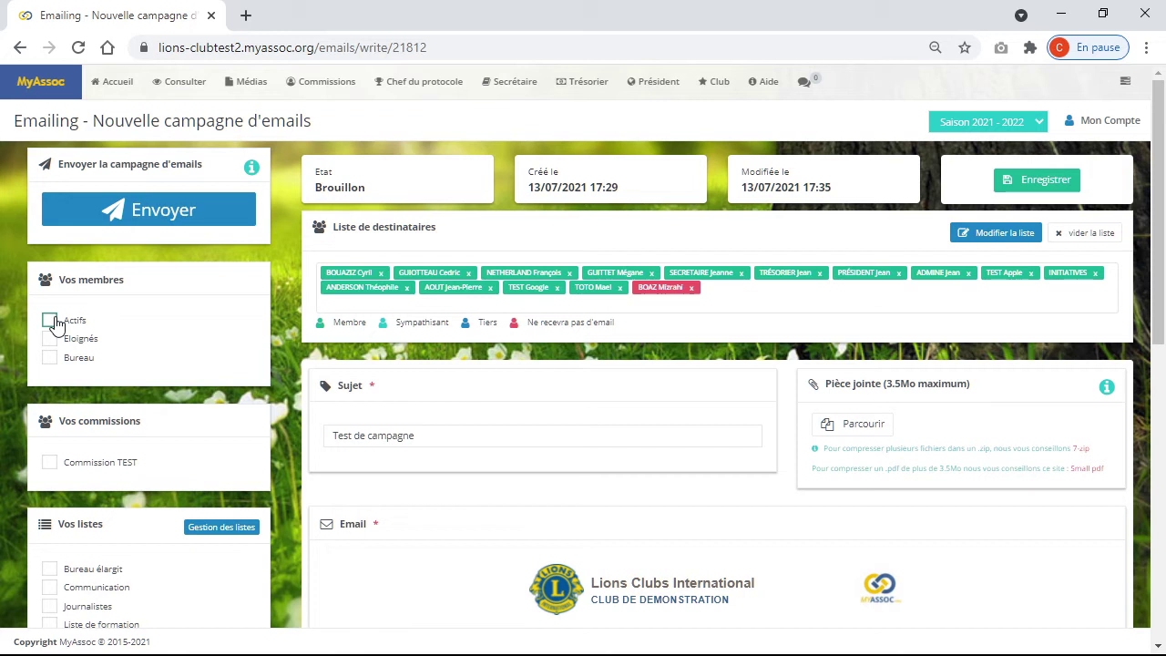
pyautogui.scroll(-2, 54, 323)
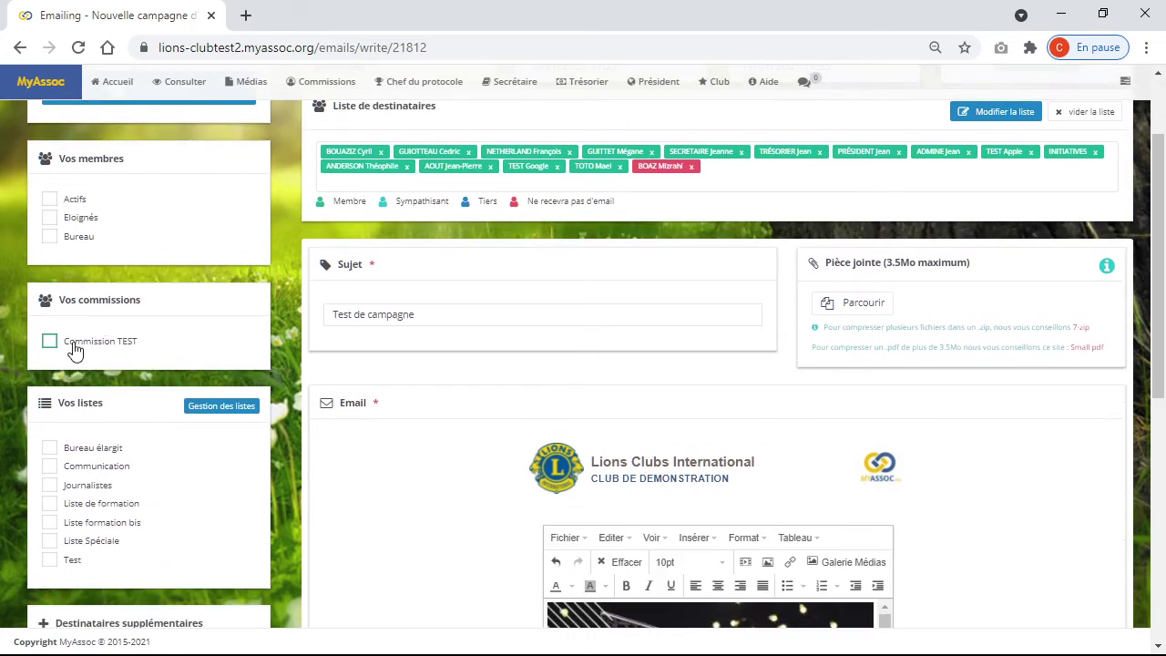
pyautogui.scroll(-2, 73, 350)
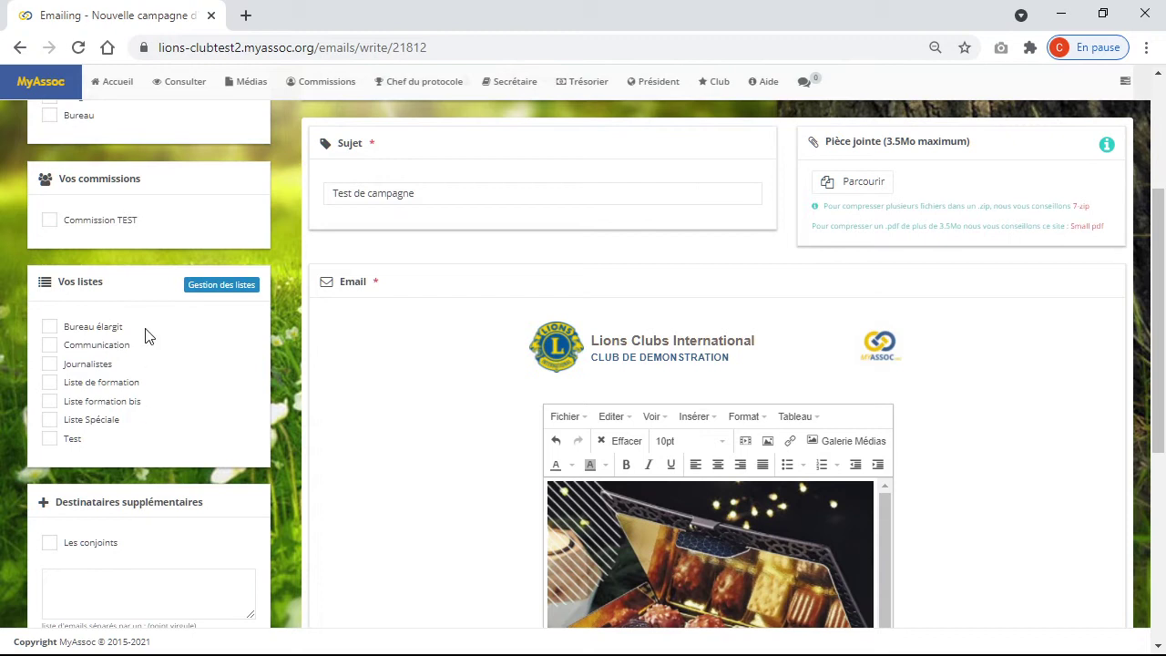
pyautogui.scroll(-2, 91, 447)
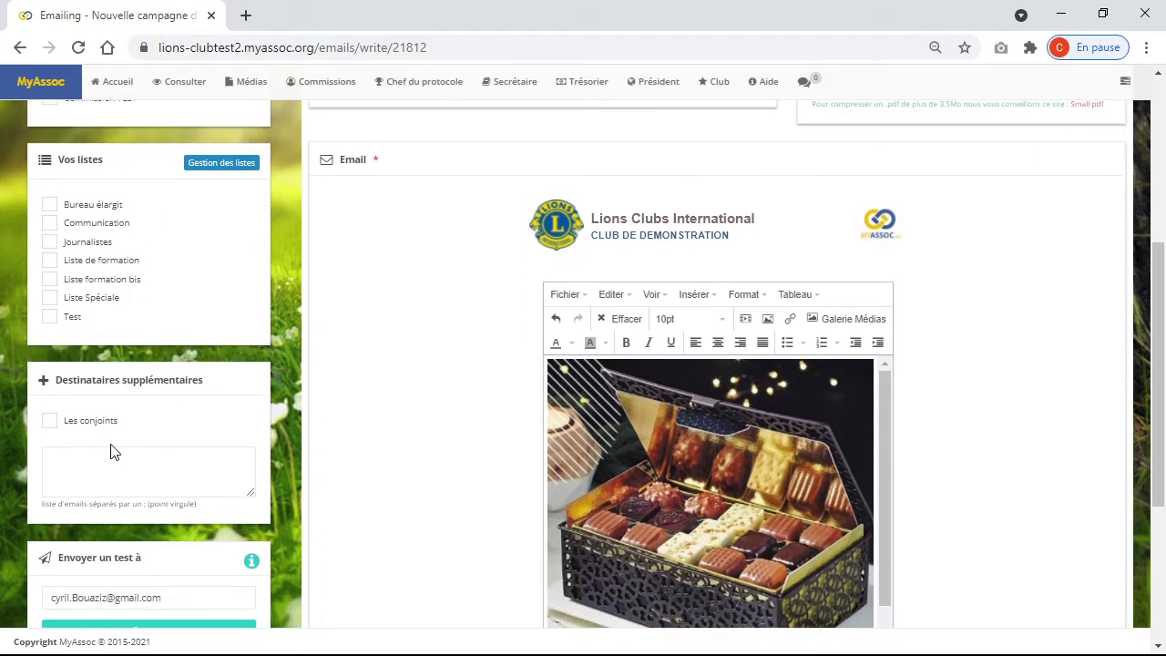
pyautogui.scroll(-2, 189, 497)
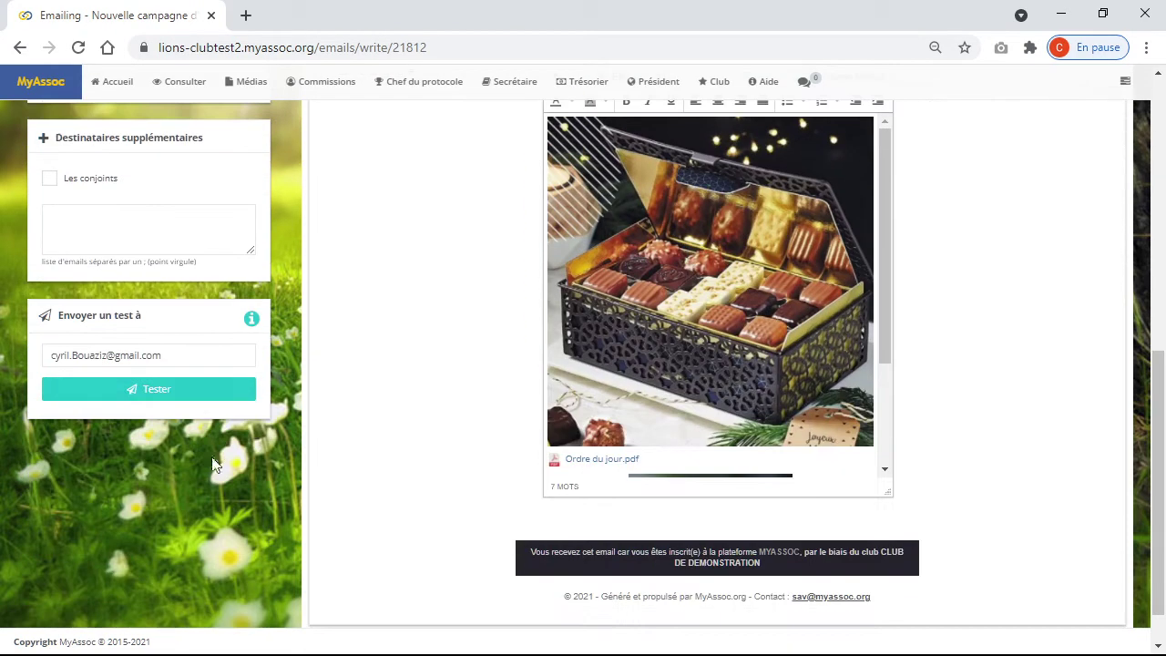
pyautogui.click(146, 389)
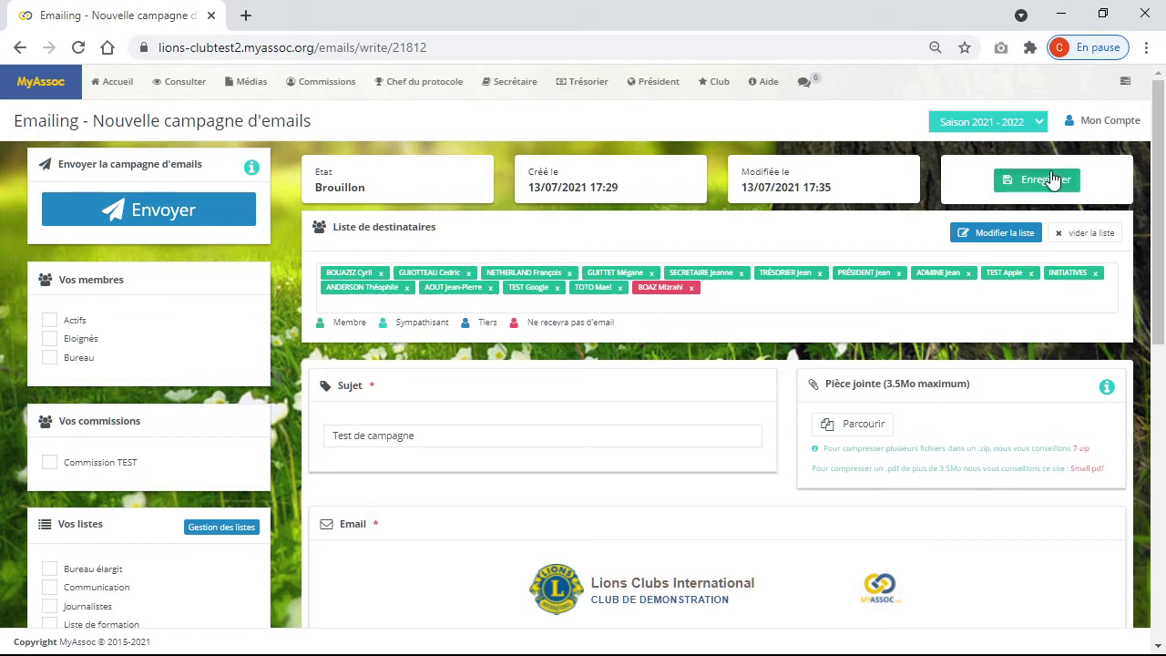
# Save the "Test de campagne" draft and open the list of email campaigns.
pyautogui.click(1022, 182)
pyautogui.click(534, 89)
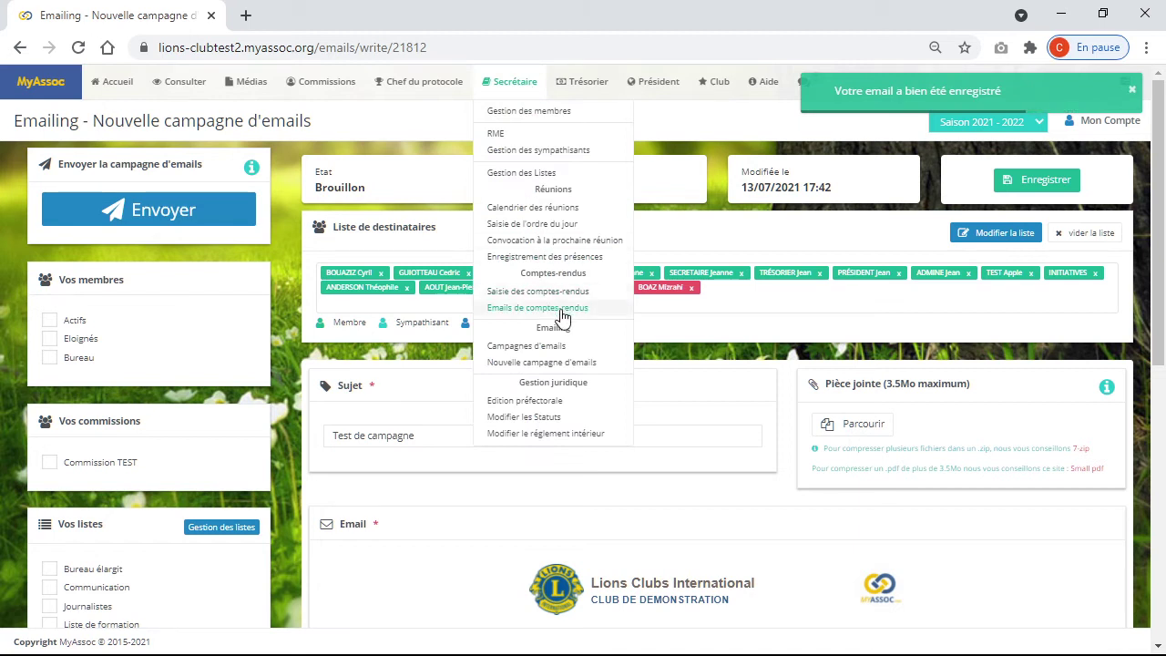
pyautogui.click(555, 348)
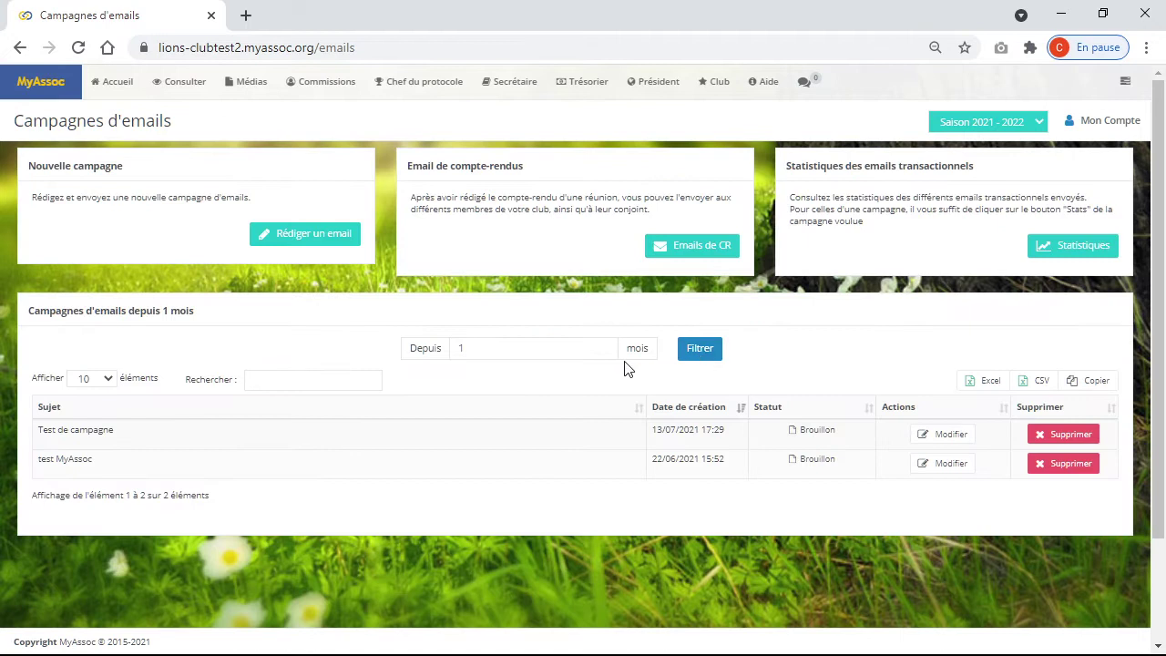
# Filter the campaigns to the last 5 months and open the statistics of "test email destinataires supplémentaires".
pyautogui.moveTo(487, 353); pyautogui.dragTo(432, 356)
pyautogui.write('5')
pyautogui.press('Return')
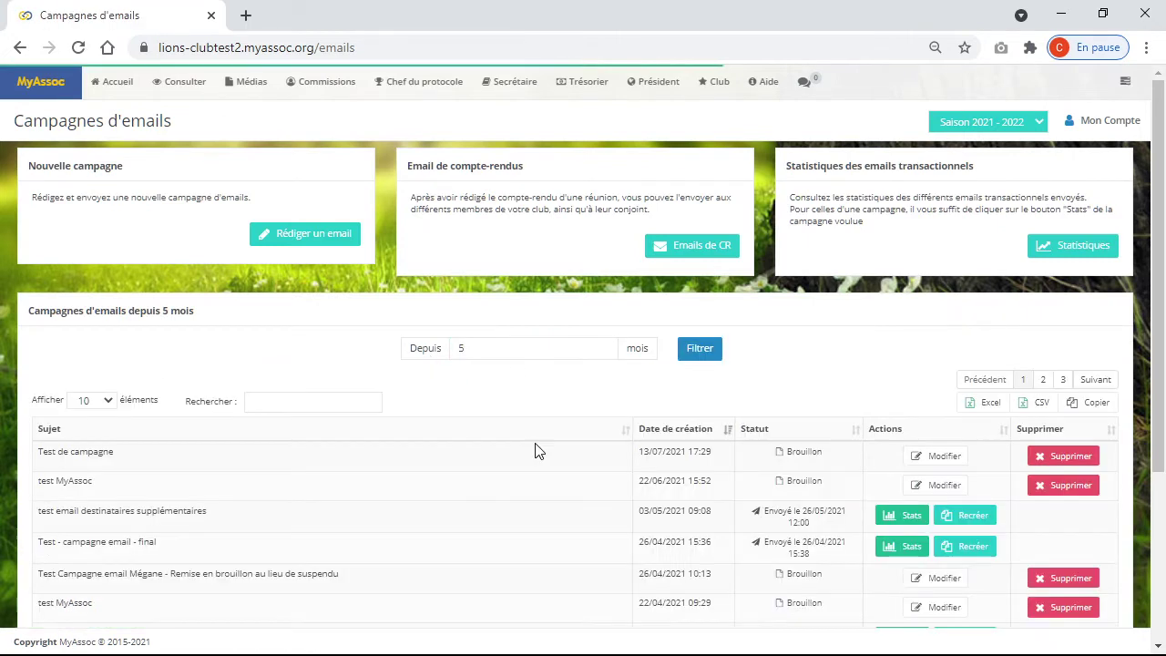
pyautogui.scroll(-2, 538, 451)
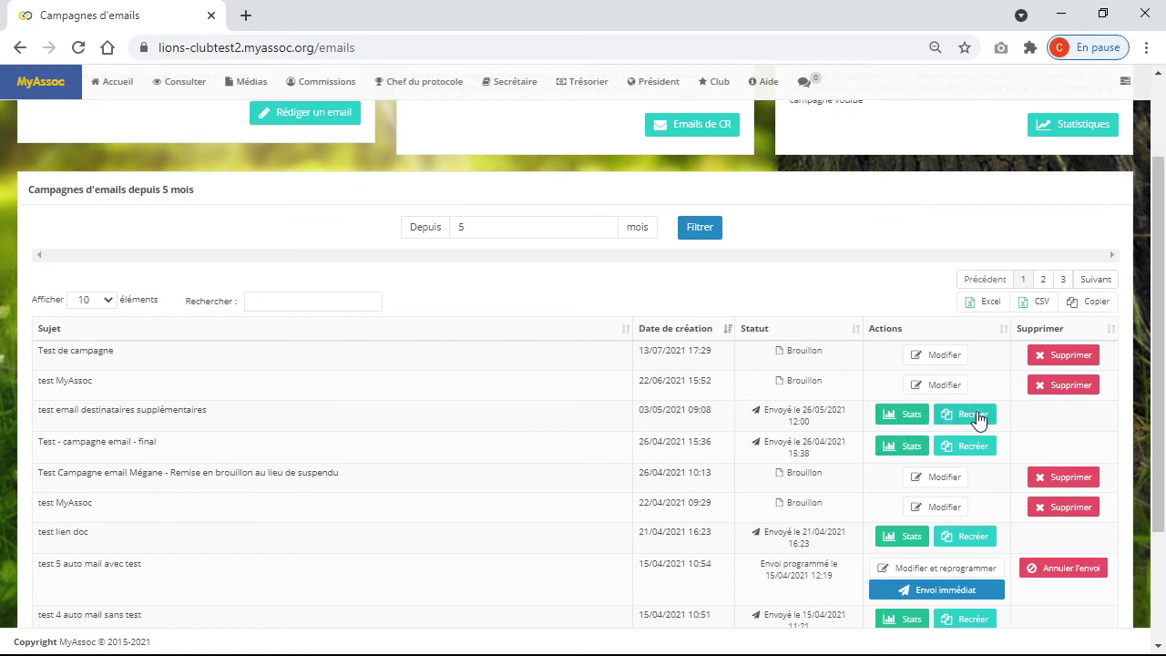
pyautogui.click(900, 421)
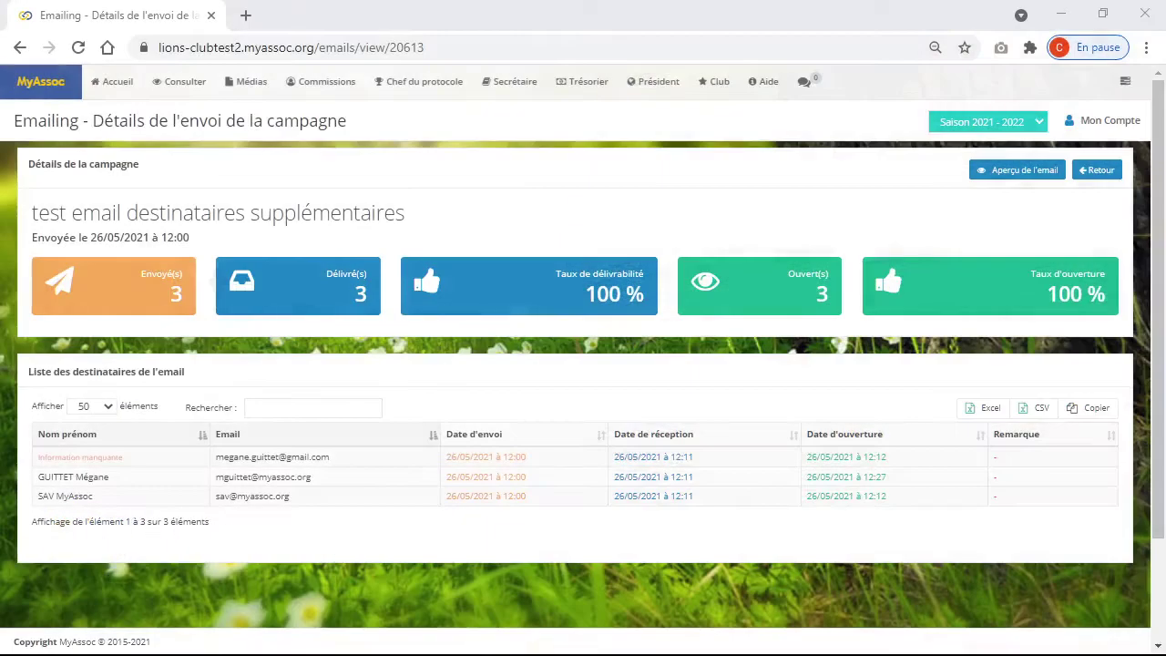
# Open the president's editorial "Quelle belle présentation" for editing and review its text, picture and attached PDF link.
pyautogui.click(715, 84)
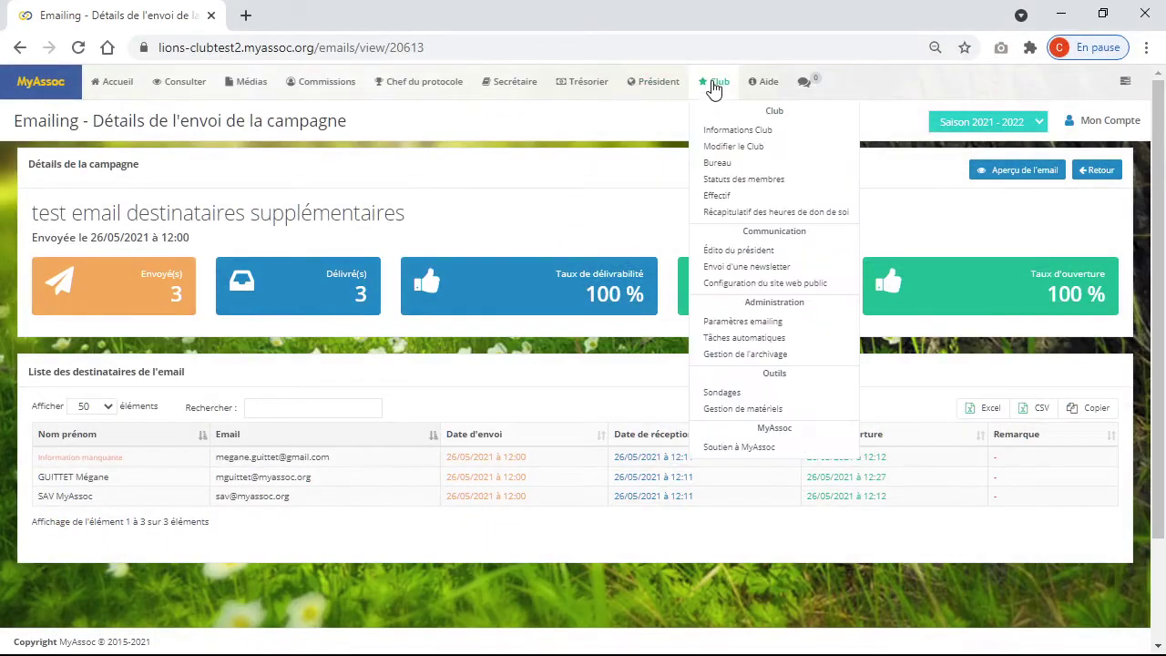
pyautogui.click(769, 252)
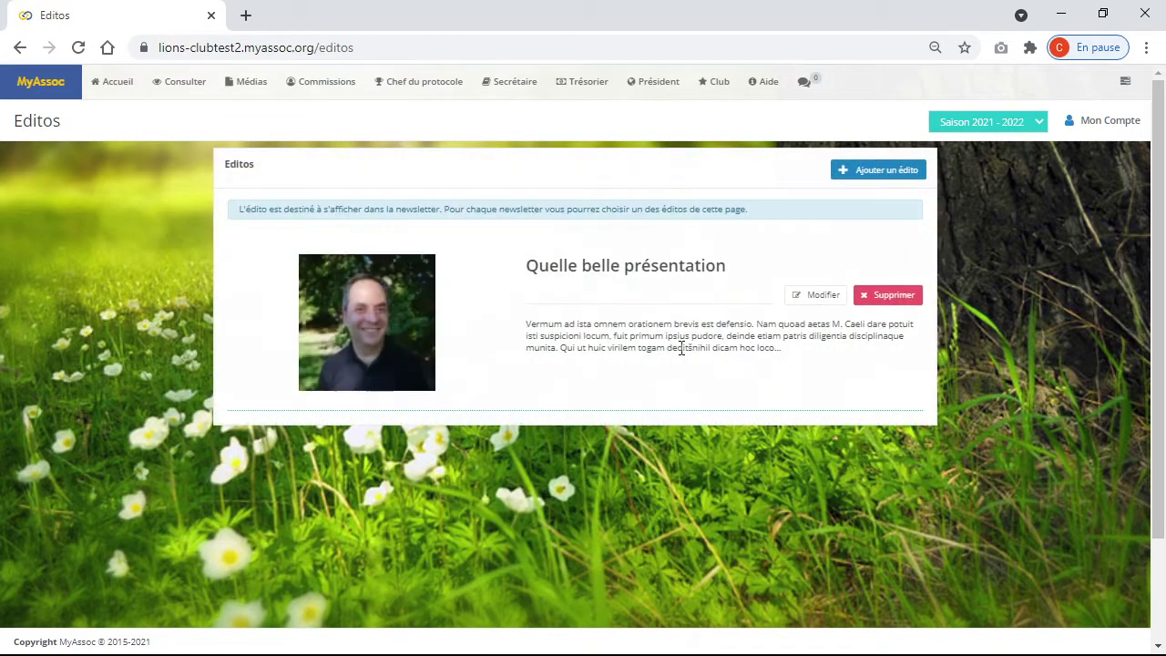
pyautogui.click(799, 299)
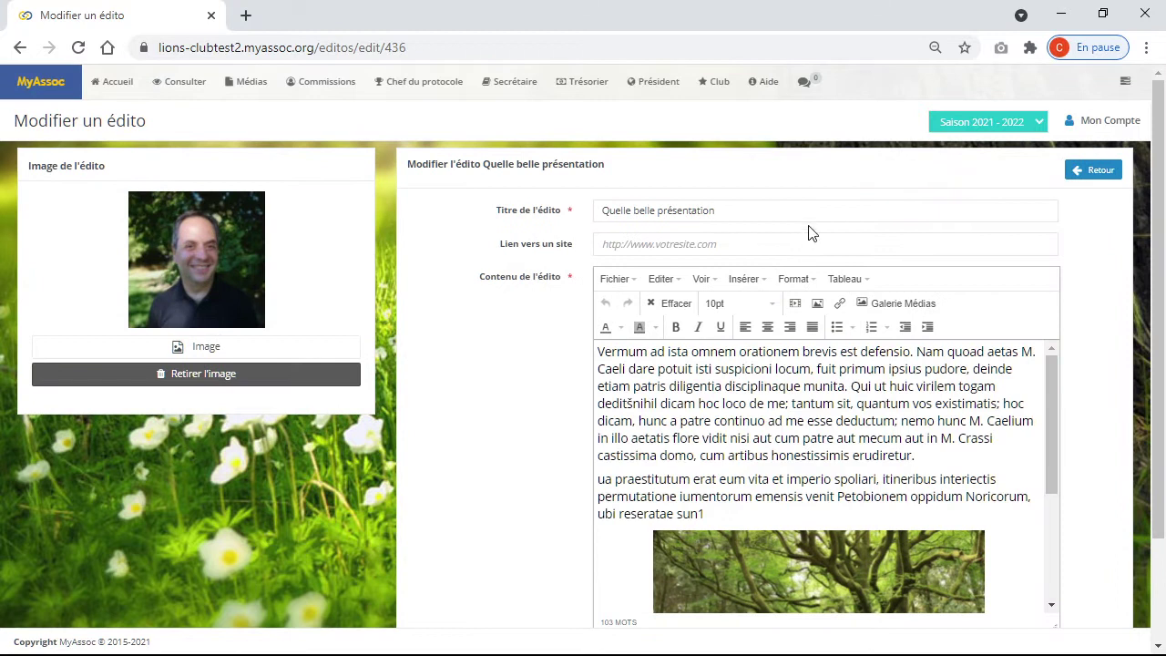
pyautogui.scroll(-3, 813, 355)
pyautogui.scroll(-5, 813, 356)
pyautogui.scroll(3, 534, 463)
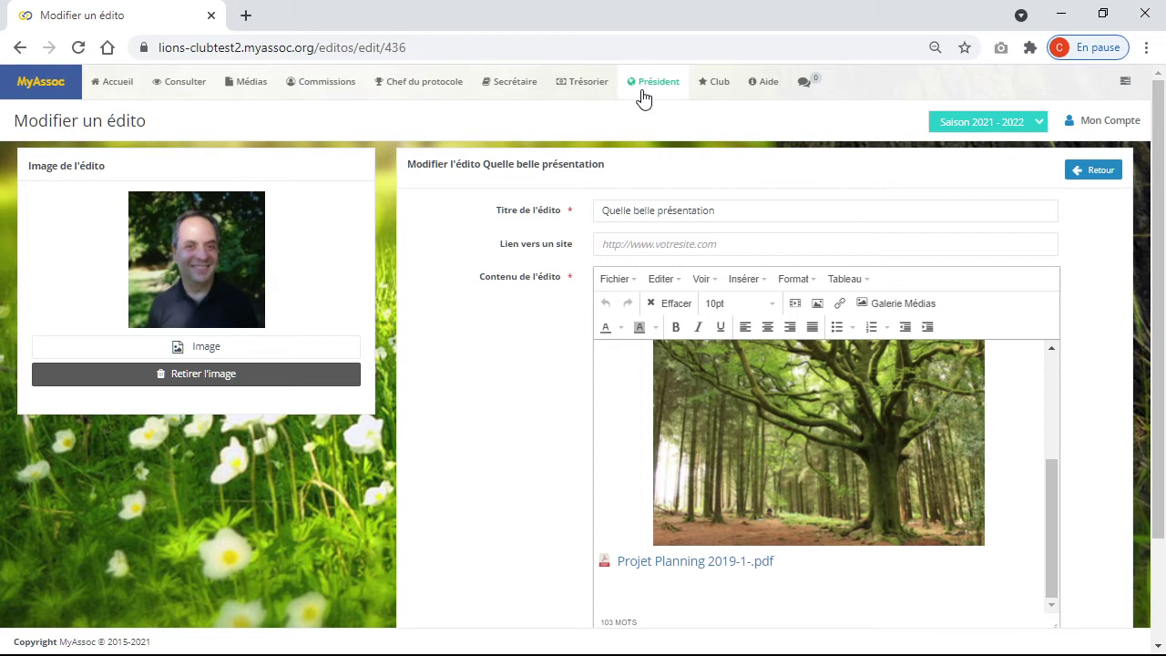
# Open the draft newsletter "Test de NL" for editing from the club's newsletter list.
pyautogui.click(645, 94)
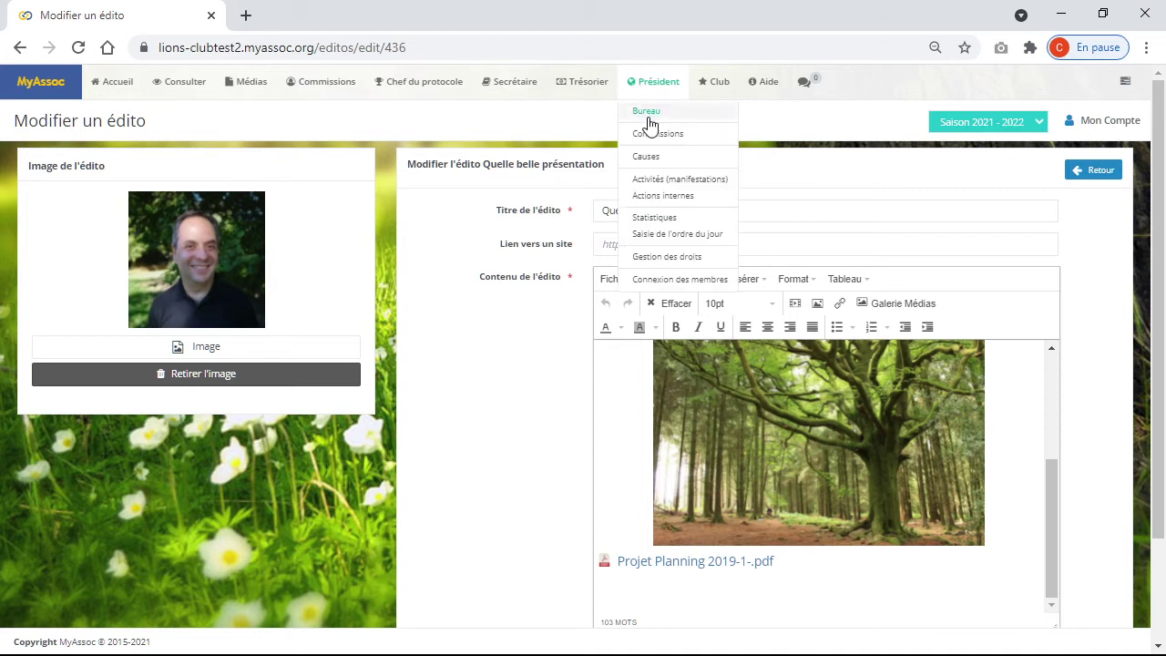
pyautogui.click(710, 84)
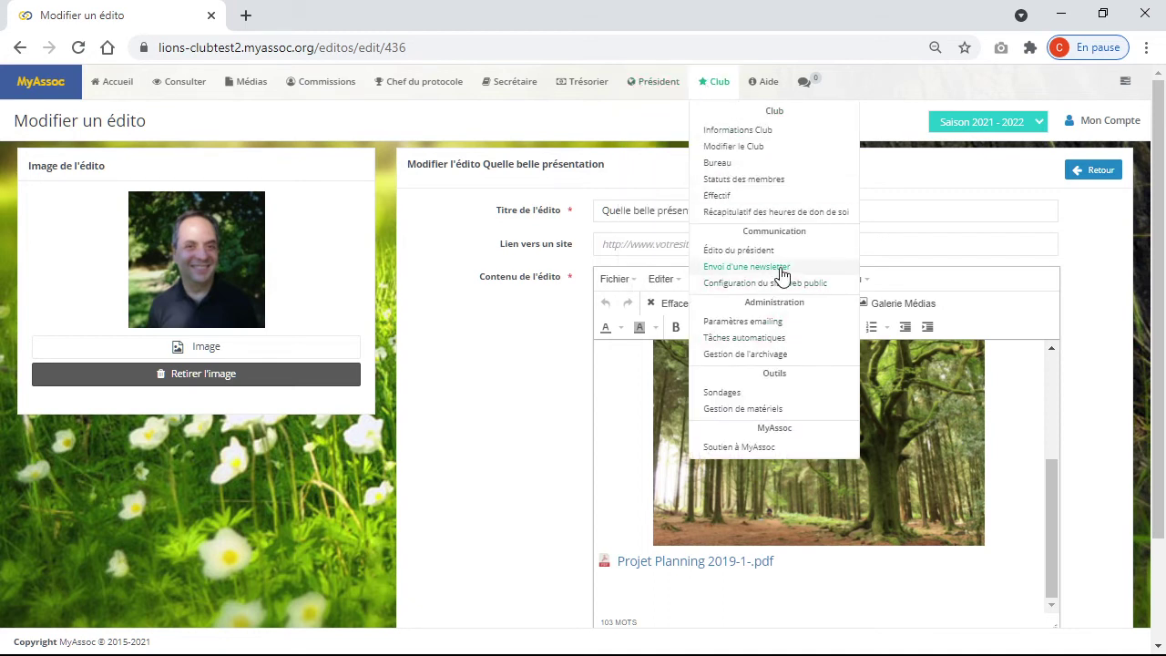
pyautogui.click(781, 275)
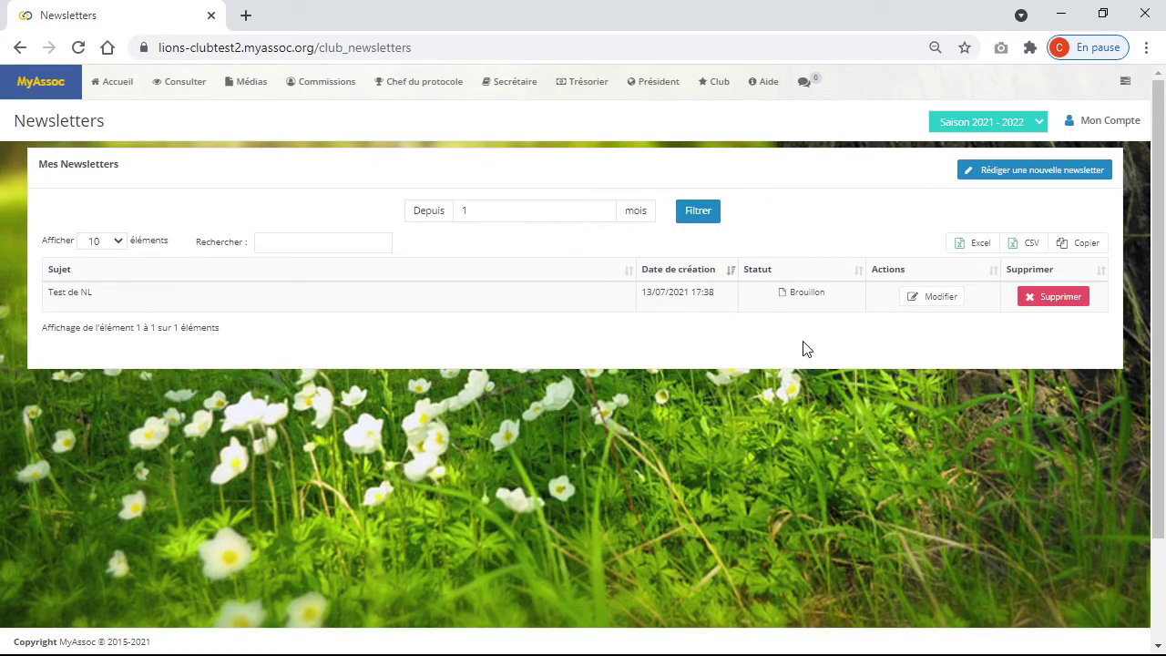
pyautogui.click(920, 301)
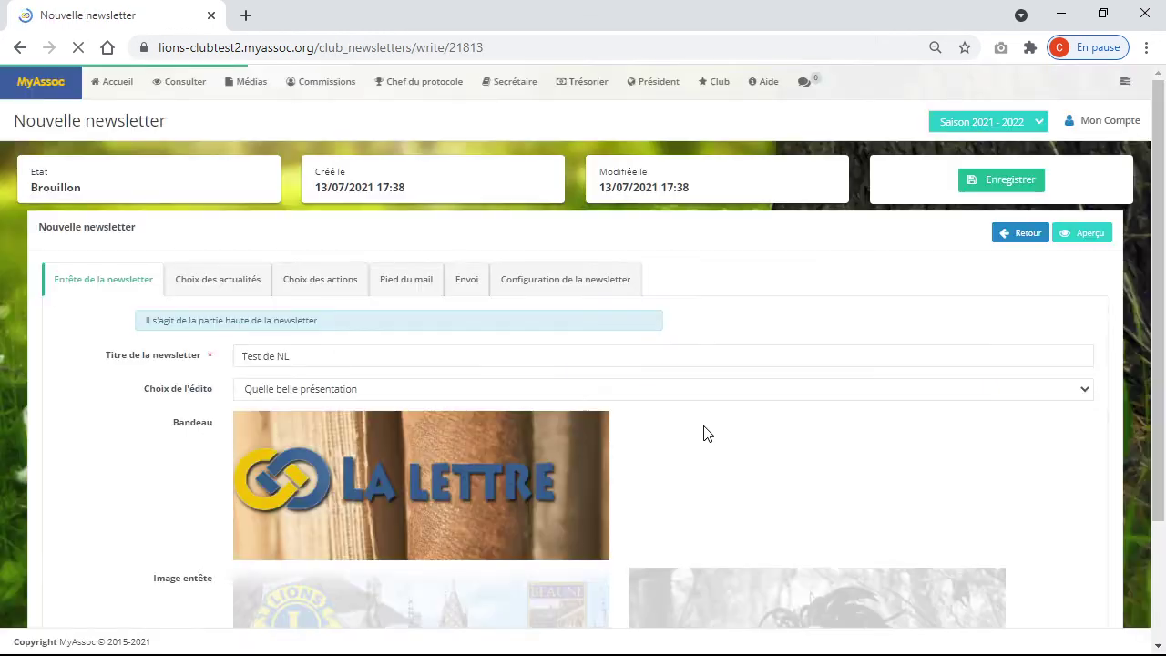
pyautogui.scroll(-2, 583, 383)
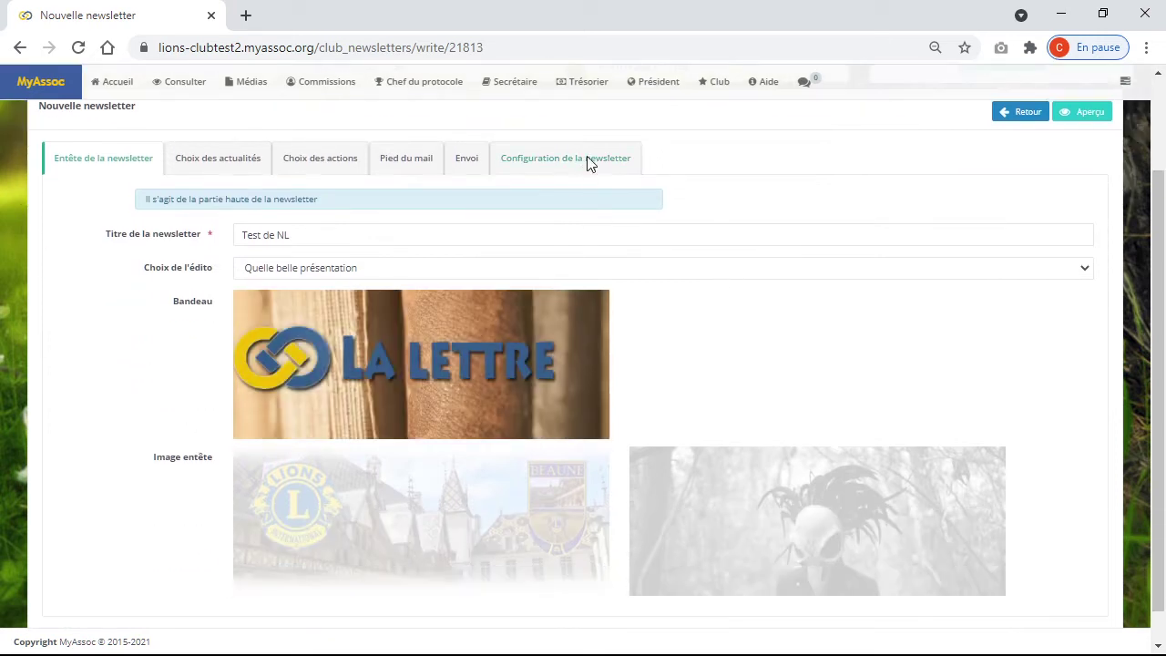
# Review the shared newsletter configuration for banner, header images, signature and footer title, calling up an image deletion and cancelling it.
pyautogui.click(574, 161)
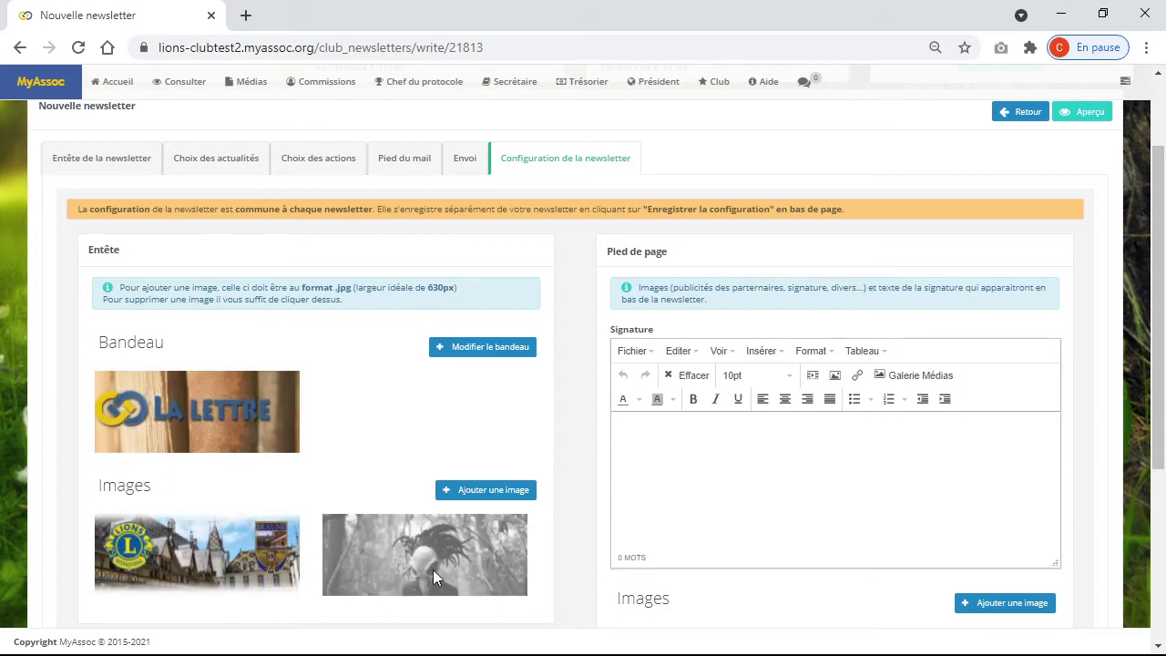
pyautogui.scroll(-2, 433, 569)
pyautogui.scroll(-2, 794, 547)
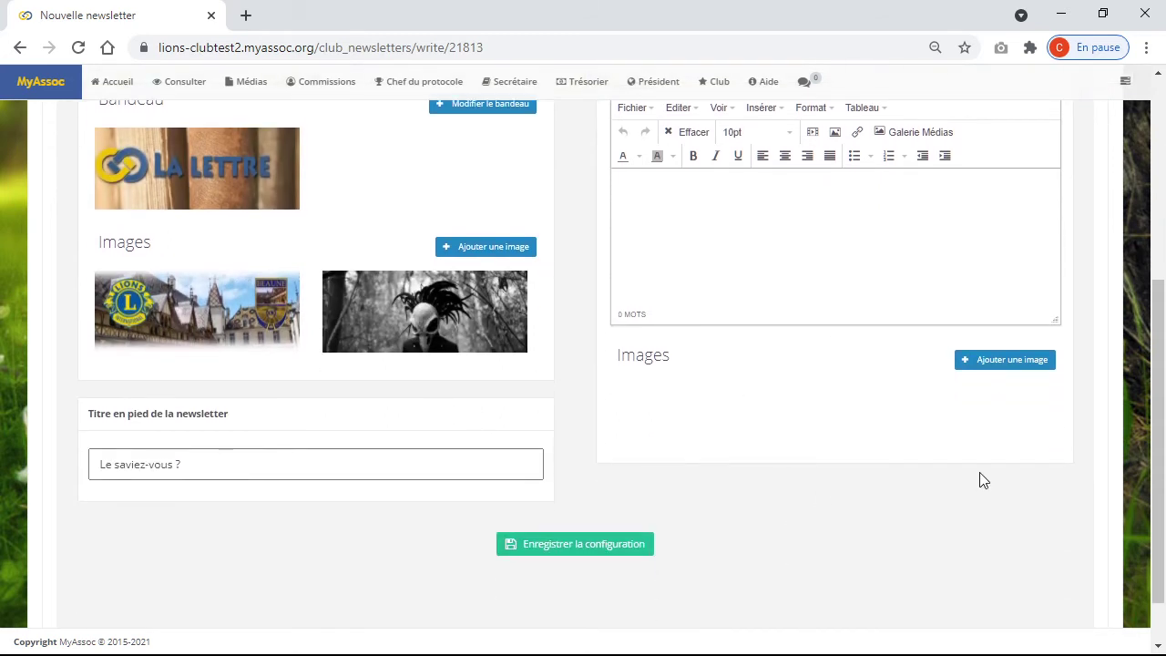
pyautogui.scroll(4, 912, 414)
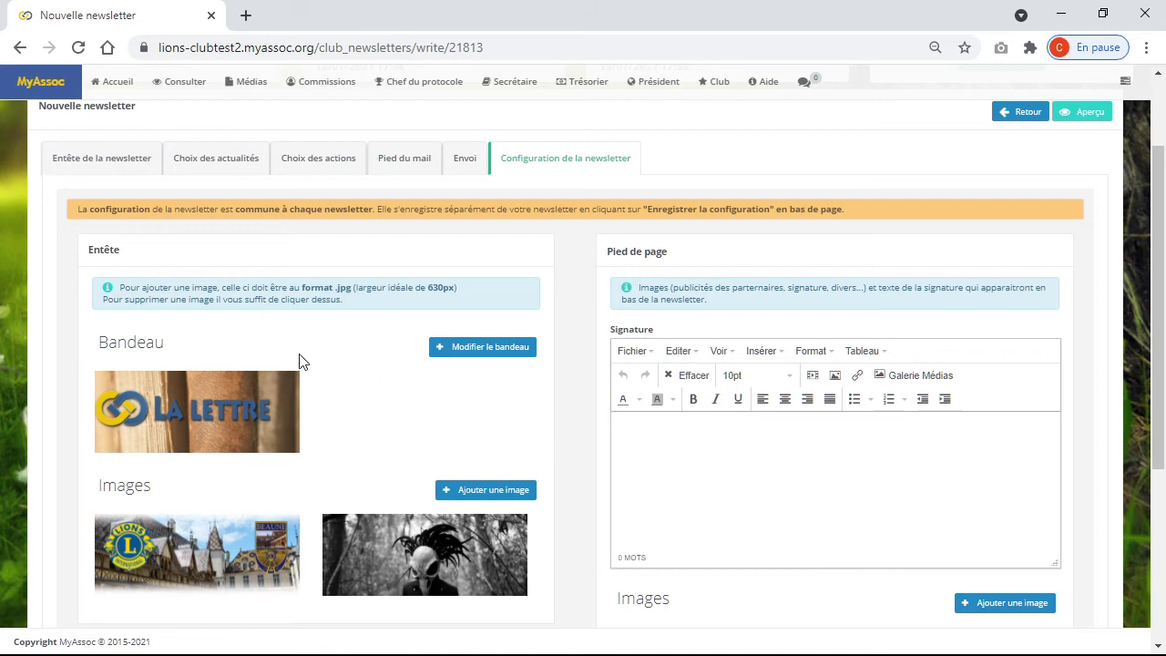
pyautogui.click(200, 402)
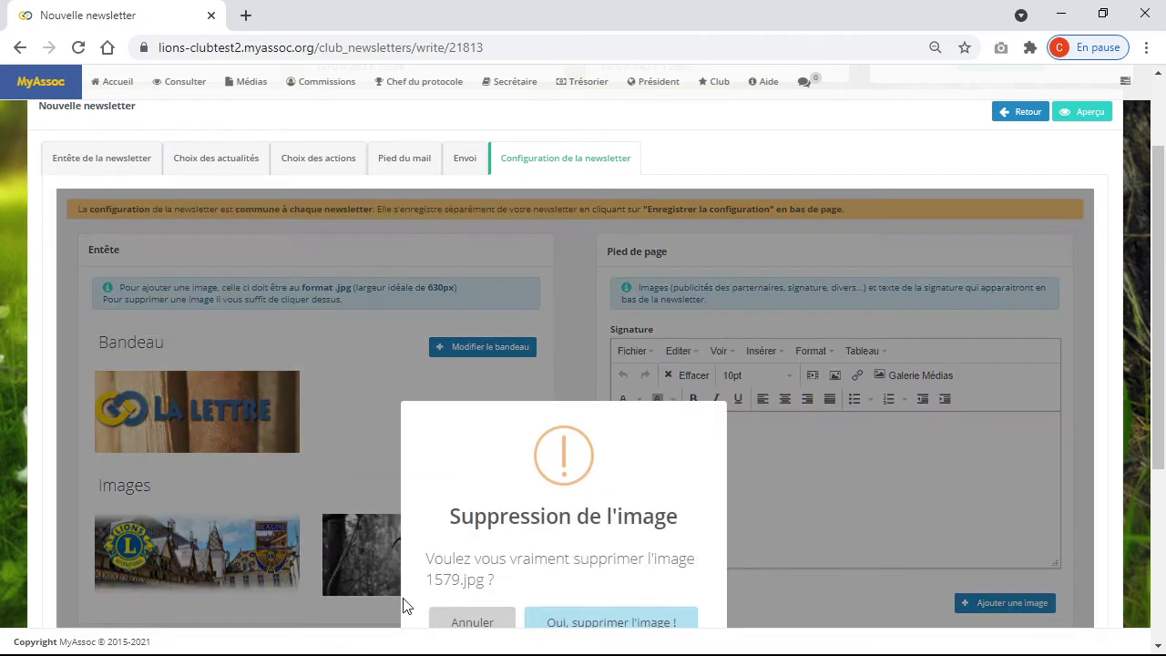
pyautogui.click(438, 621)
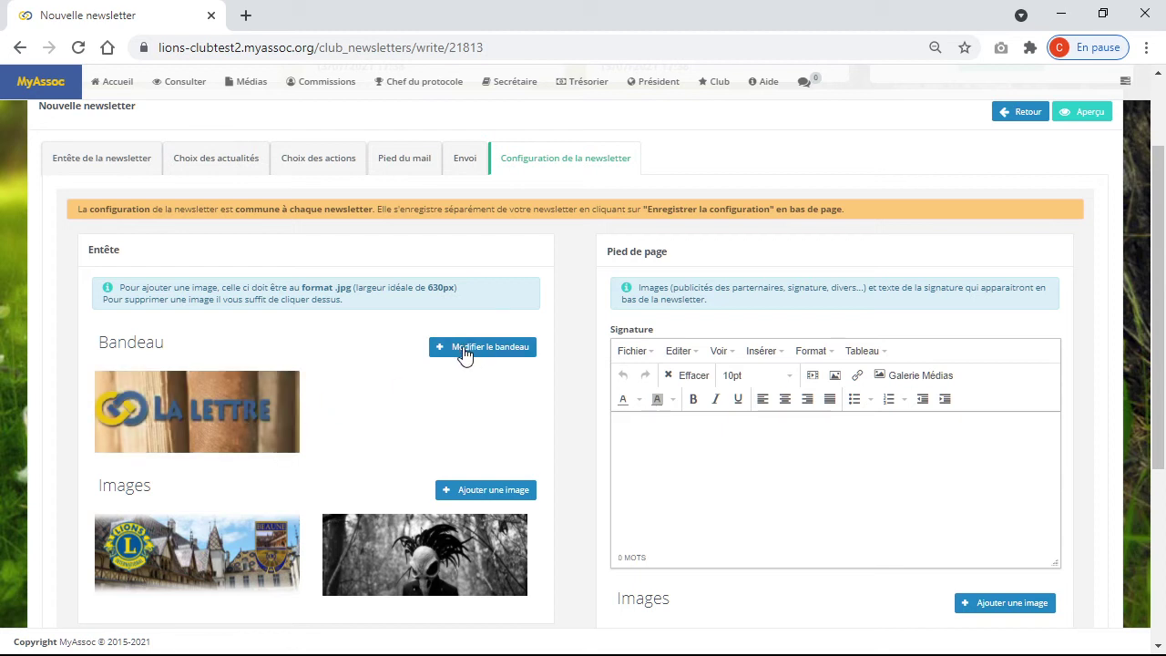
pyautogui.scroll(-2, 438, 401)
pyautogui.scroll(3, 447, 390)
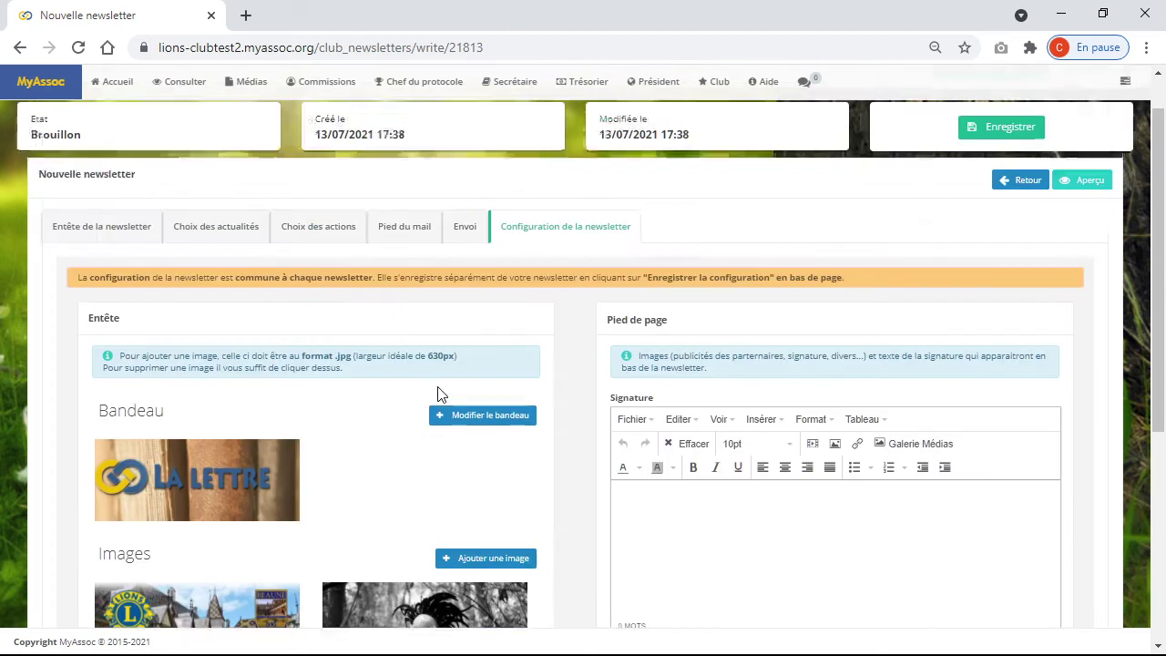
pyautogui.scroll(-2, 422, 370)
# In the newsletter header, keep the editorial "Quelle belle présentation" and the banner, and select the black-and-white masked figure as header image.
pyautogui.click(118, 163)
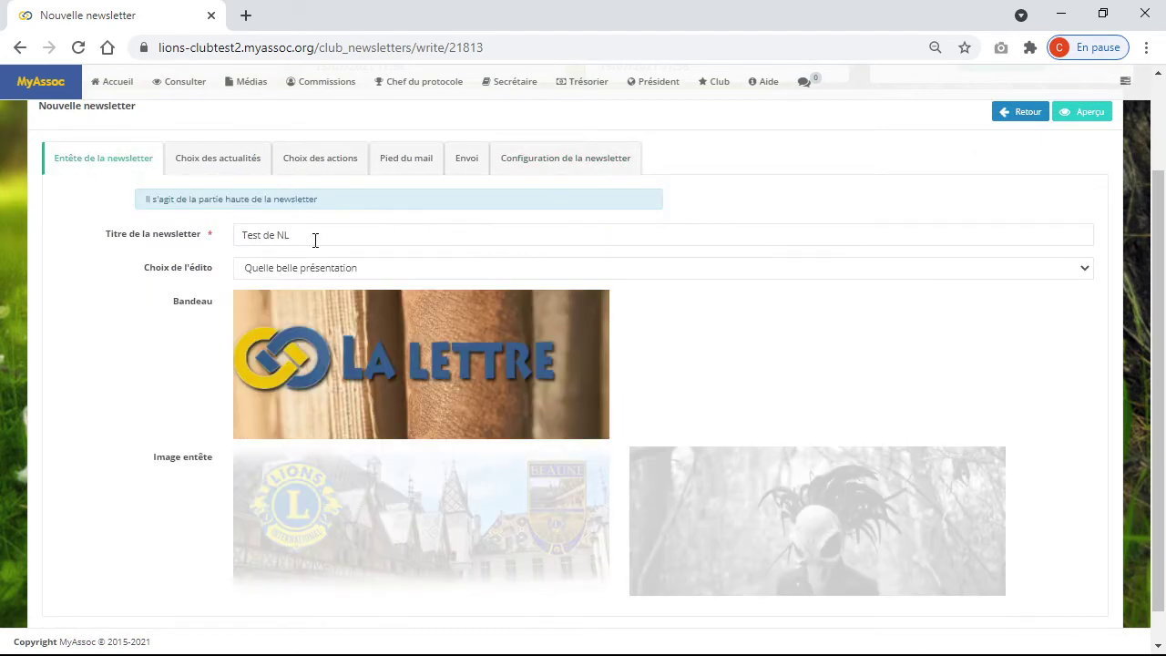
pyautogui.click(421, 273)
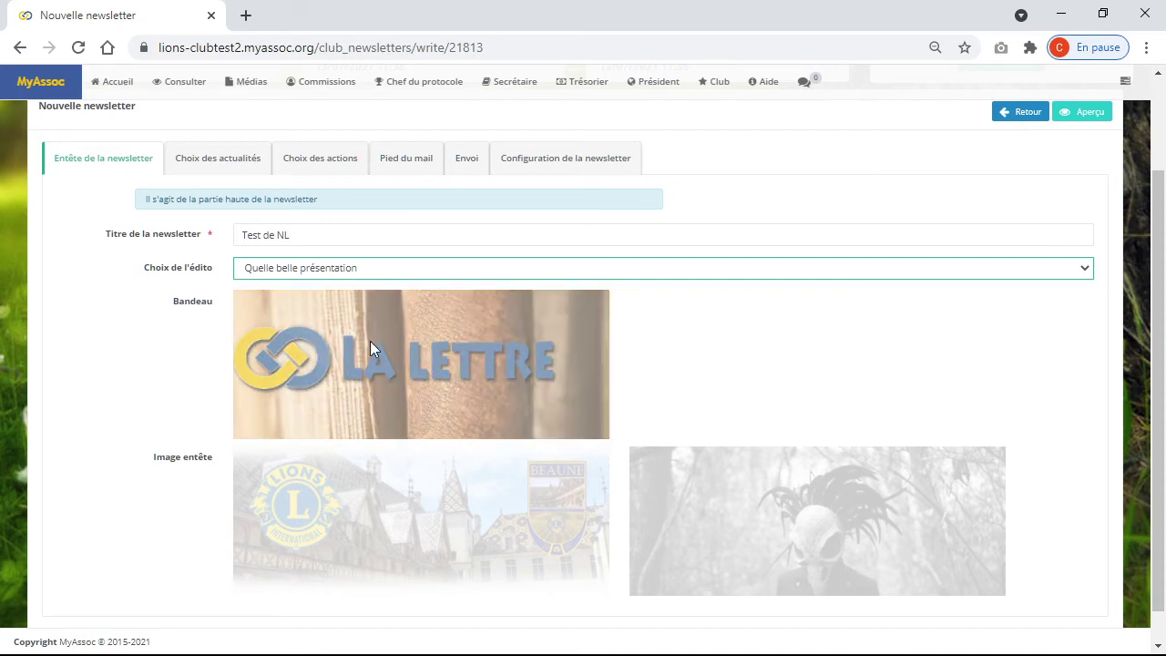
pyautogui.click(478, 396)
pyautogui.click(708, 502)
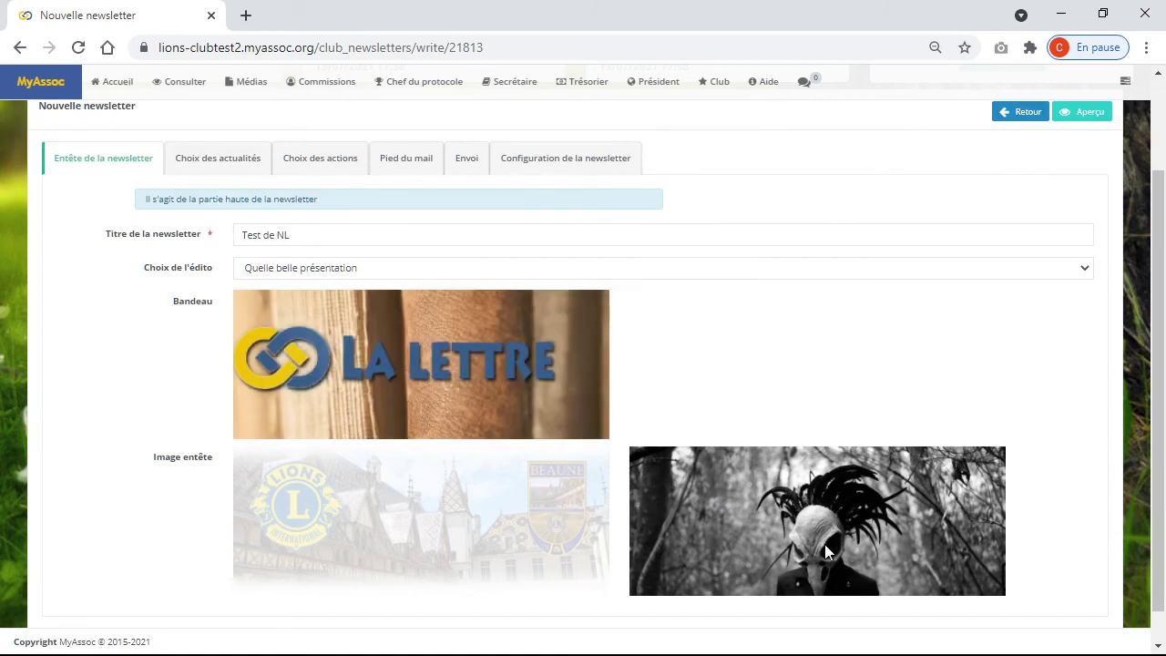
# Check the news available for the newsletter and include the "Vente de glaces" event among its actions.
pyautogui.scroll(-1, 855, 486)
pyautogui.scroll(2, 919, 306)
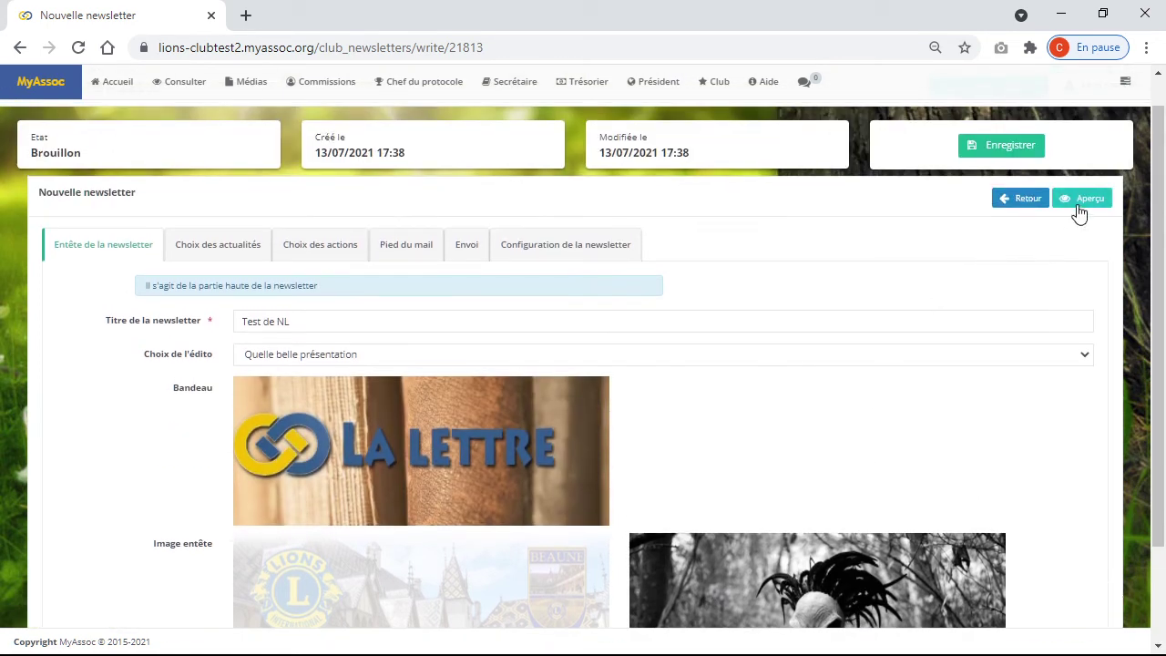
pyautogui.click(223, 250)
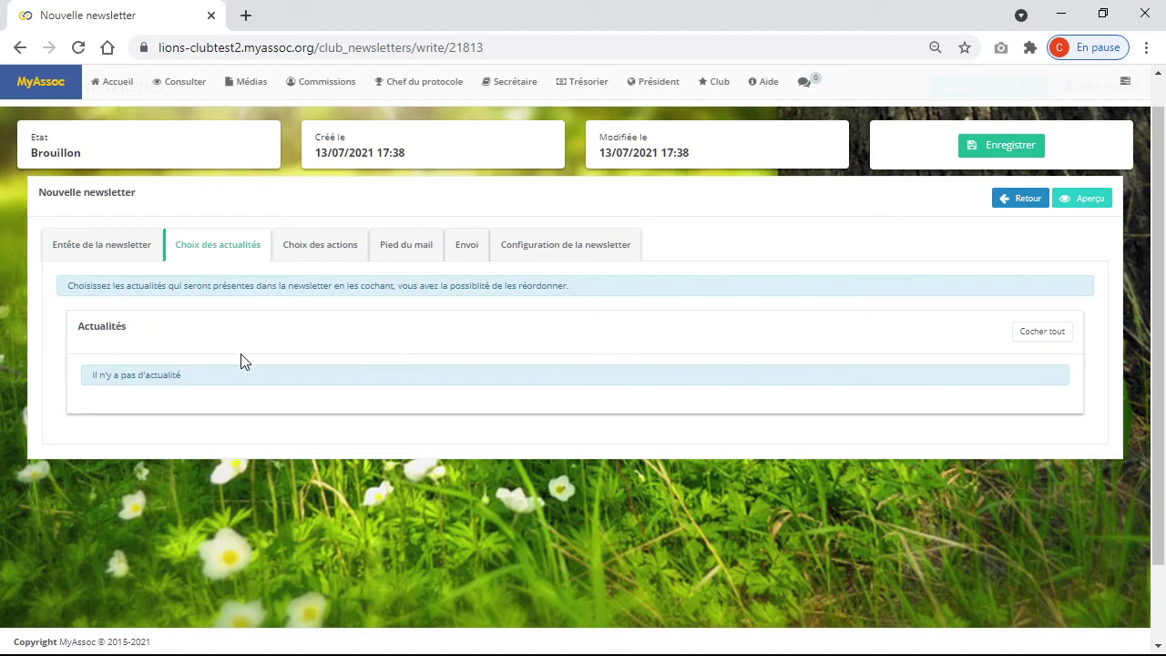
pyautogui.scroll(1, 941, 379)
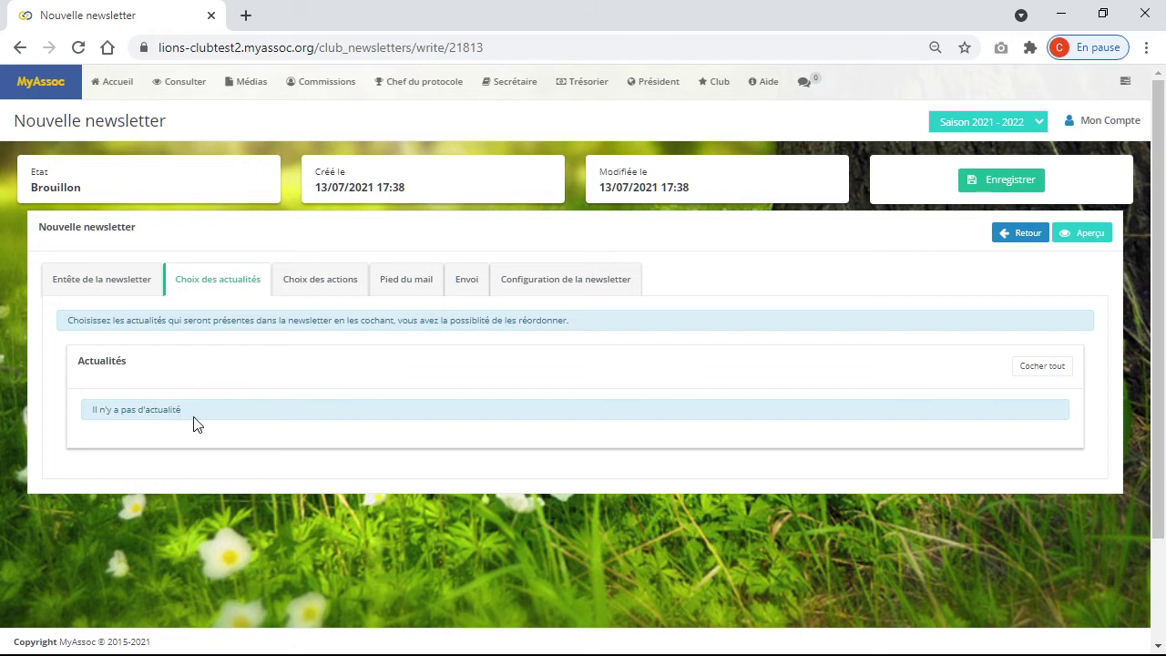
pyautogui.click(325, 284)
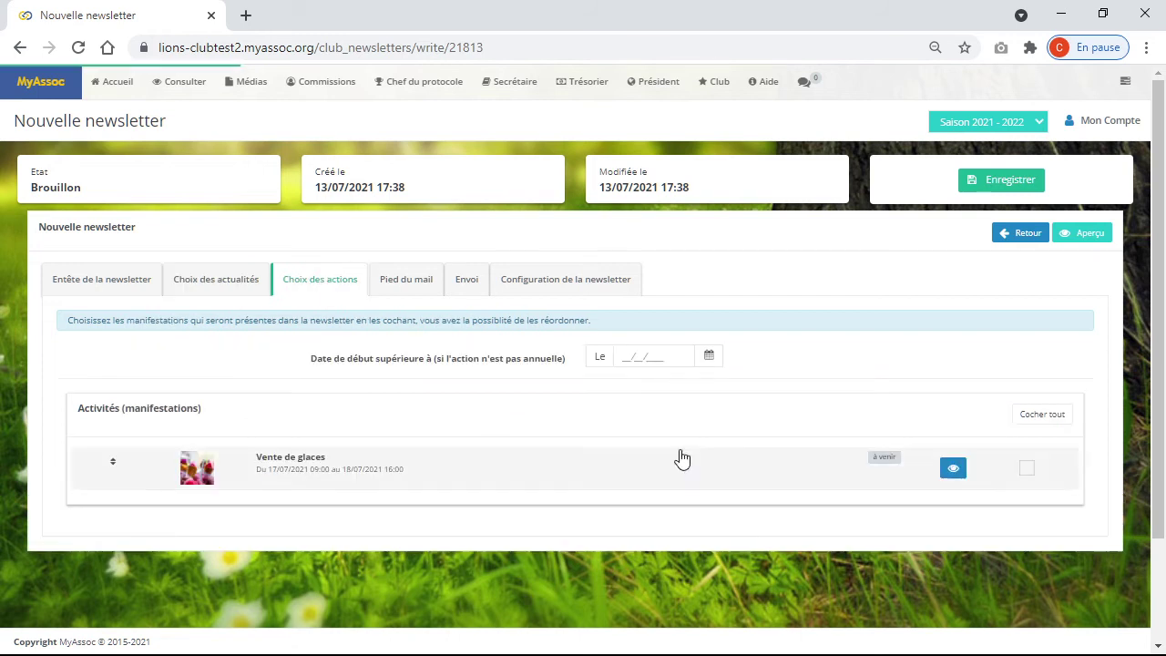
pyautogui.click(1029, 483)
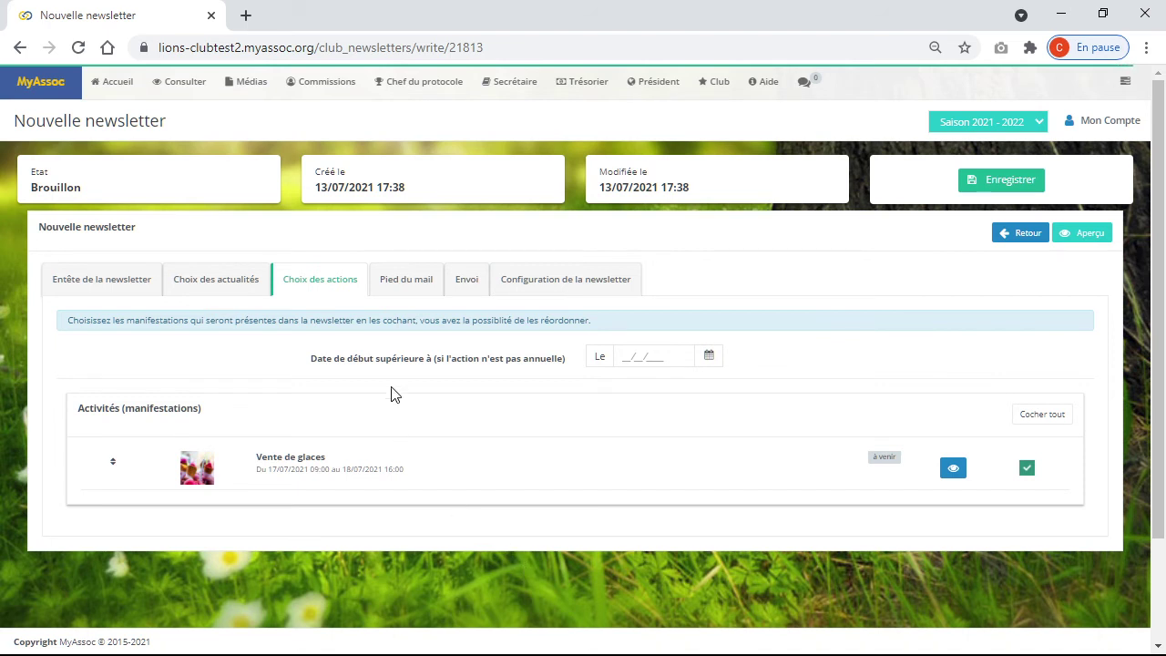
# Preview the newsletter email from header through editorial and events to the footer, and close the preview.
pyautogui.click(1084, 233)
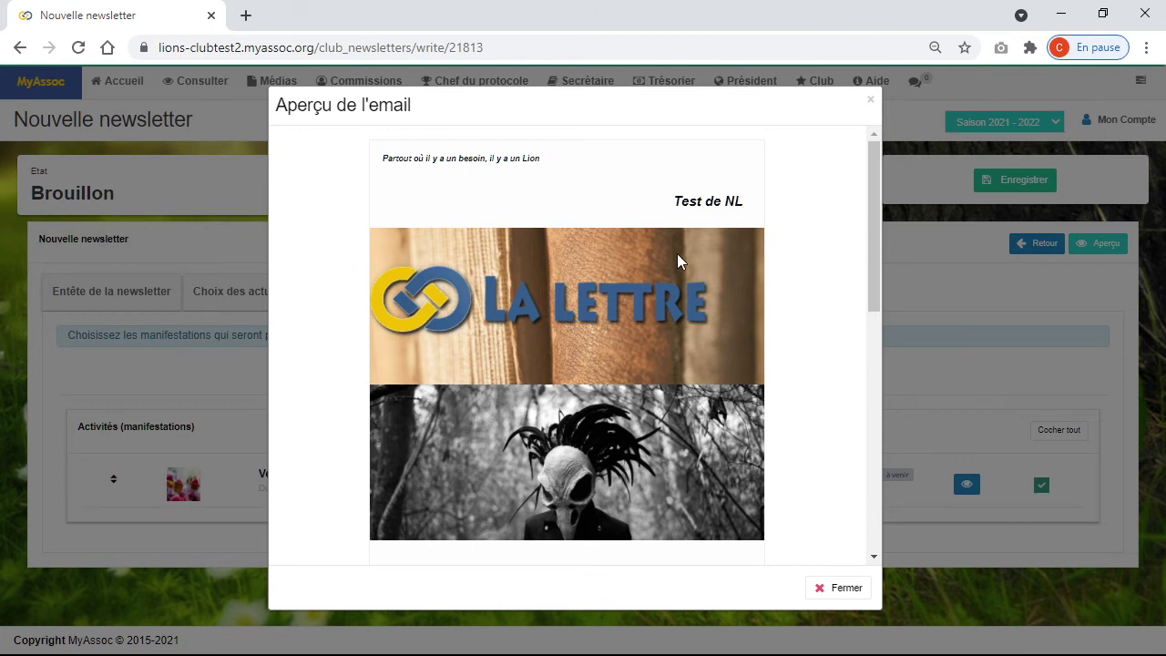
pyautogui.scroll(-2, 598, 324)
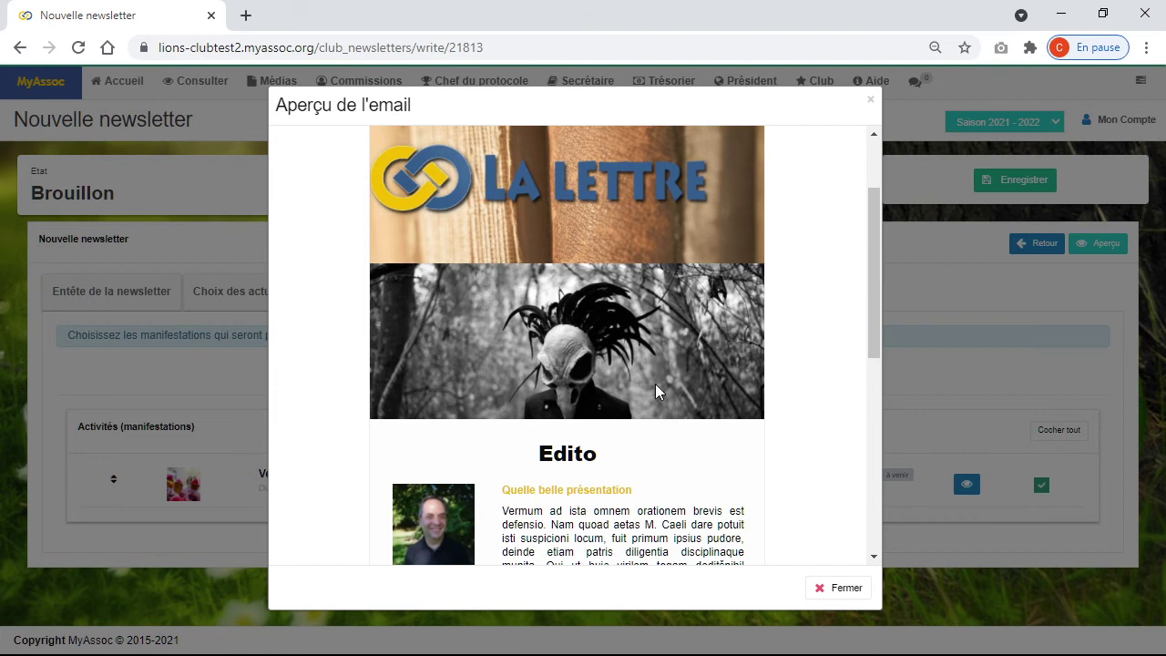
pyautogui.scroll(-2, 565, 314)
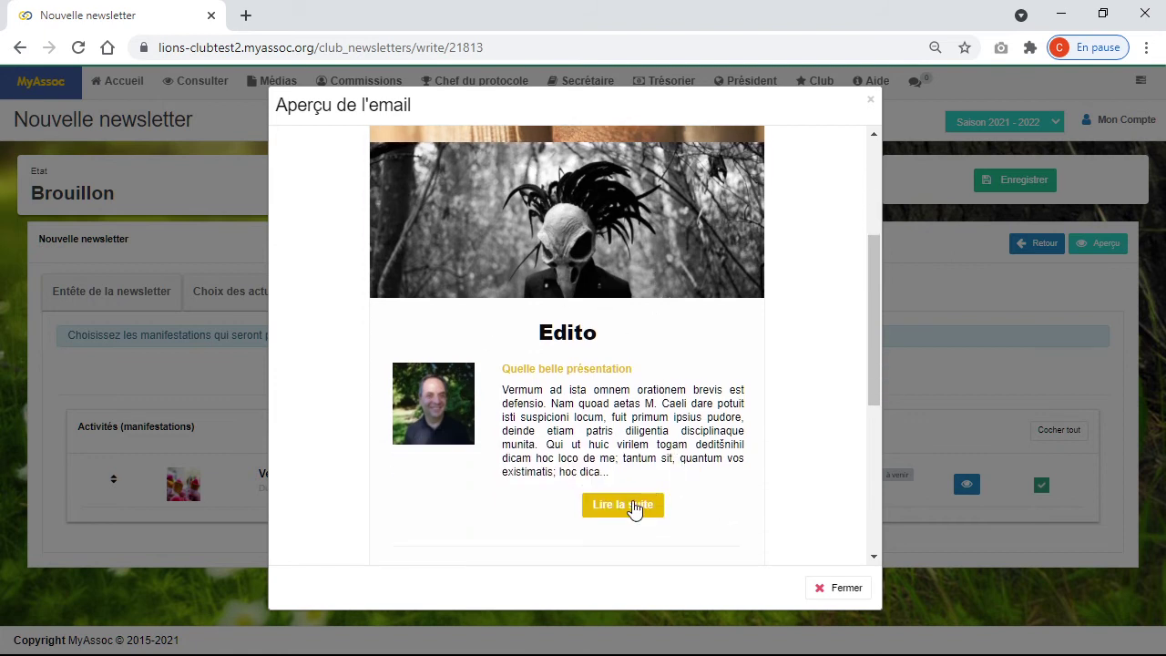
pyautogui.scroll(-3, 694, 453)
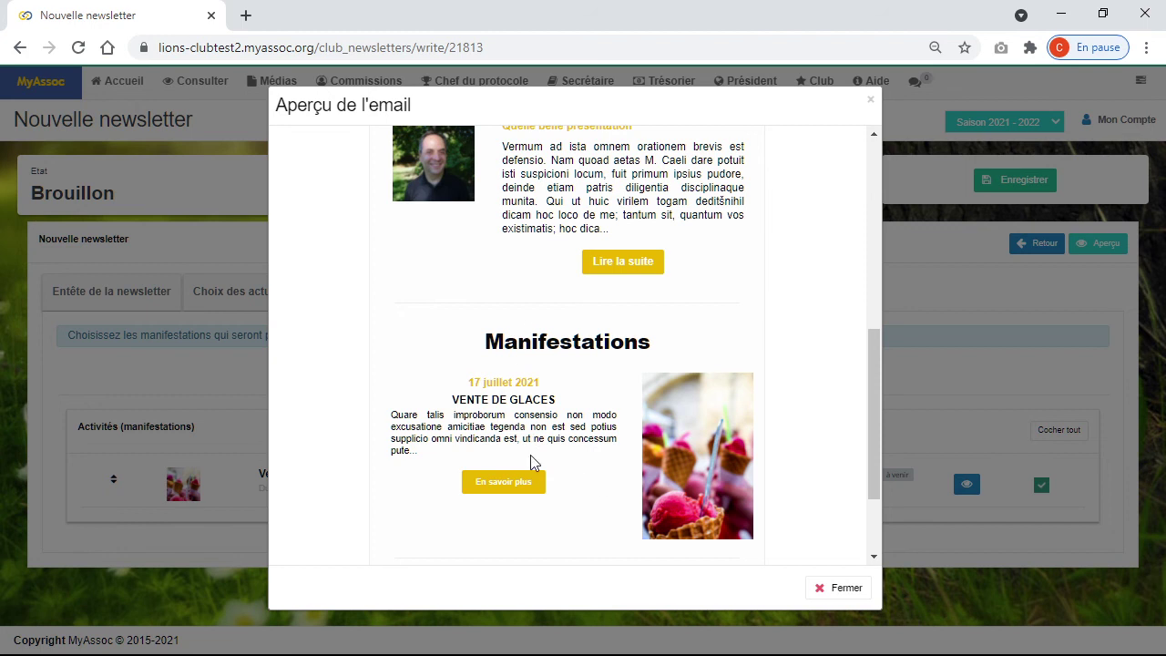
pyautogui.scroll(-3, 522, 492)
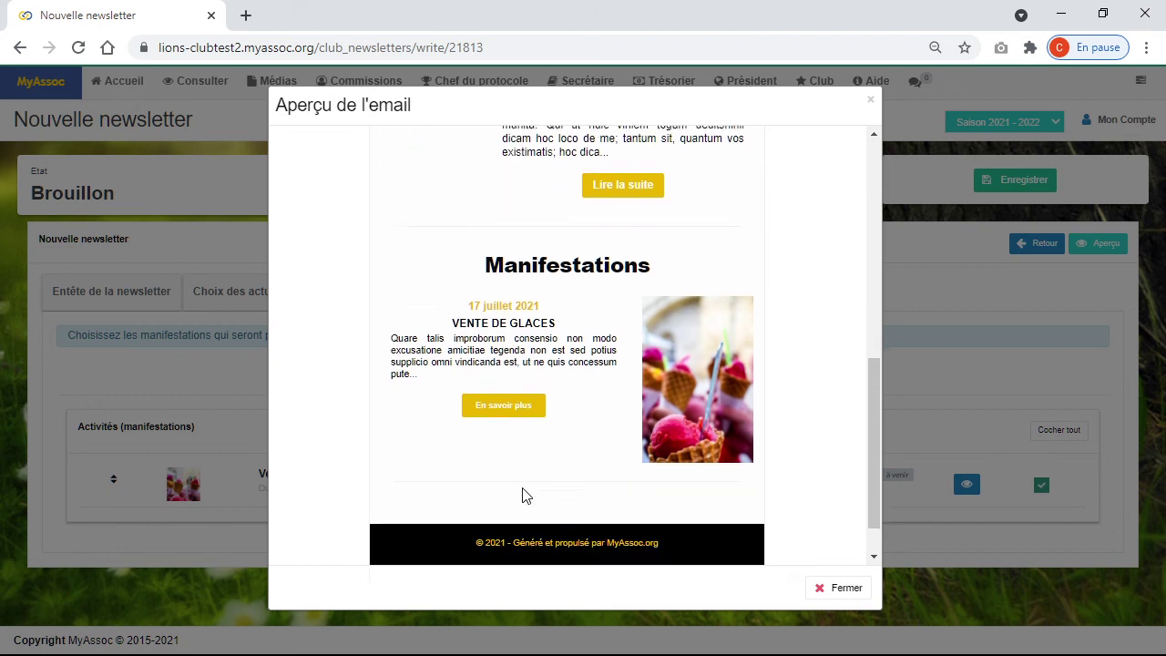
pyautogui.click(847, 590)
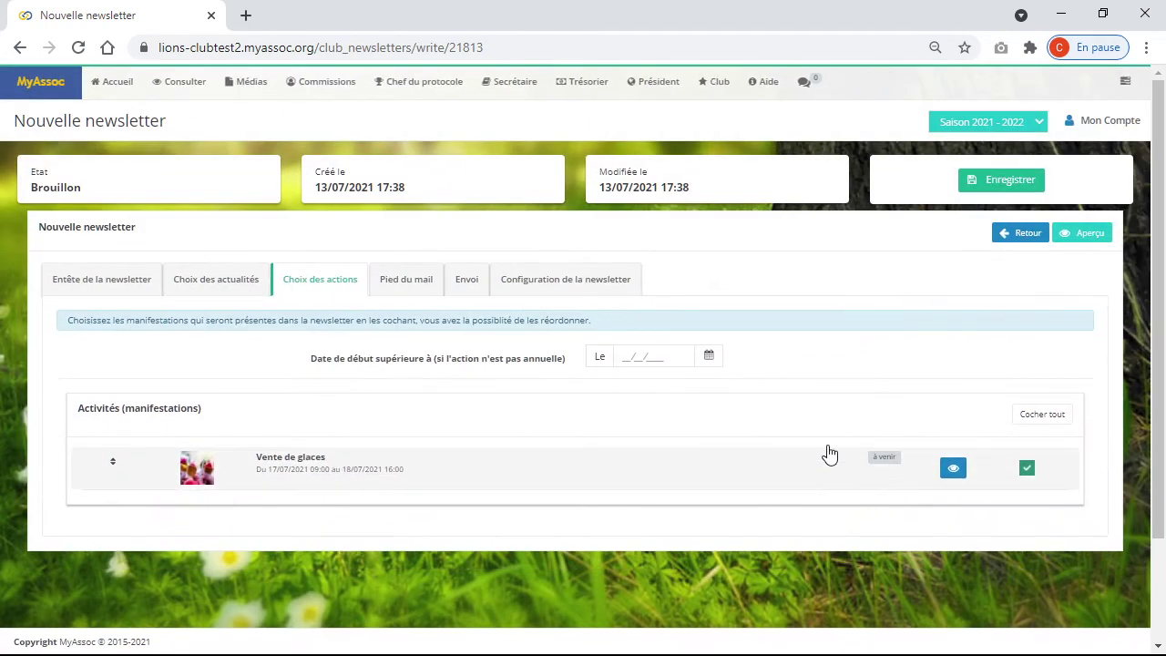
# Review the newsletter's footer section, including the "Le saviez-vous ?" text area and the footer image setting.
pyautogui.click(428, 289)
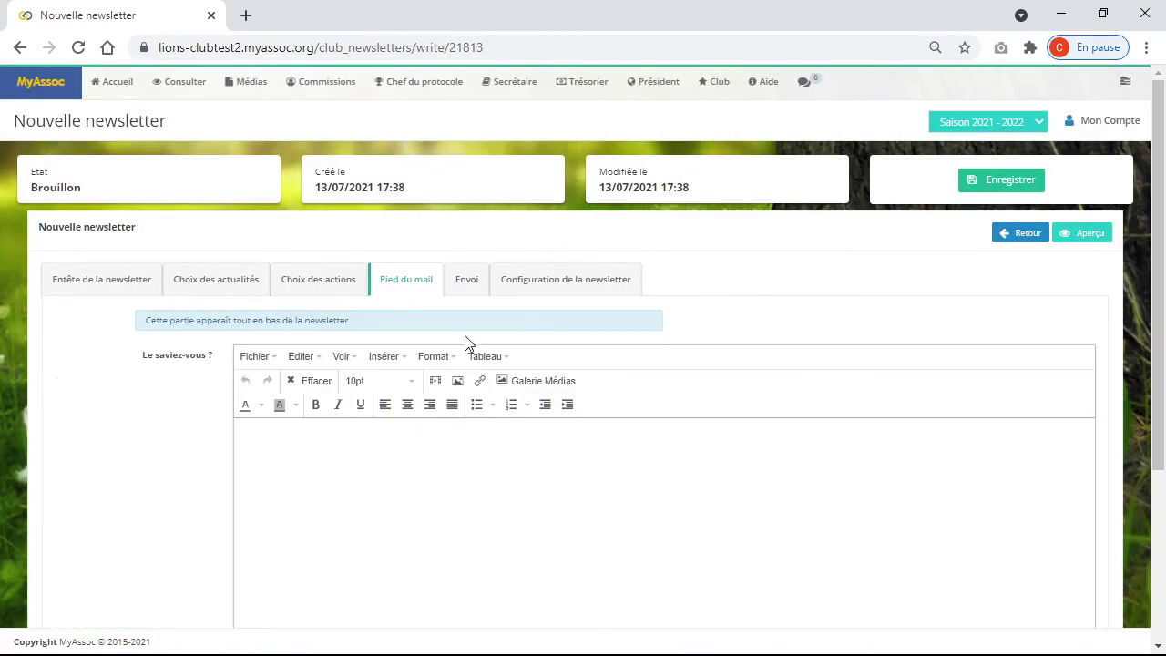
pyautogui.scroll(-3, 555, 457)
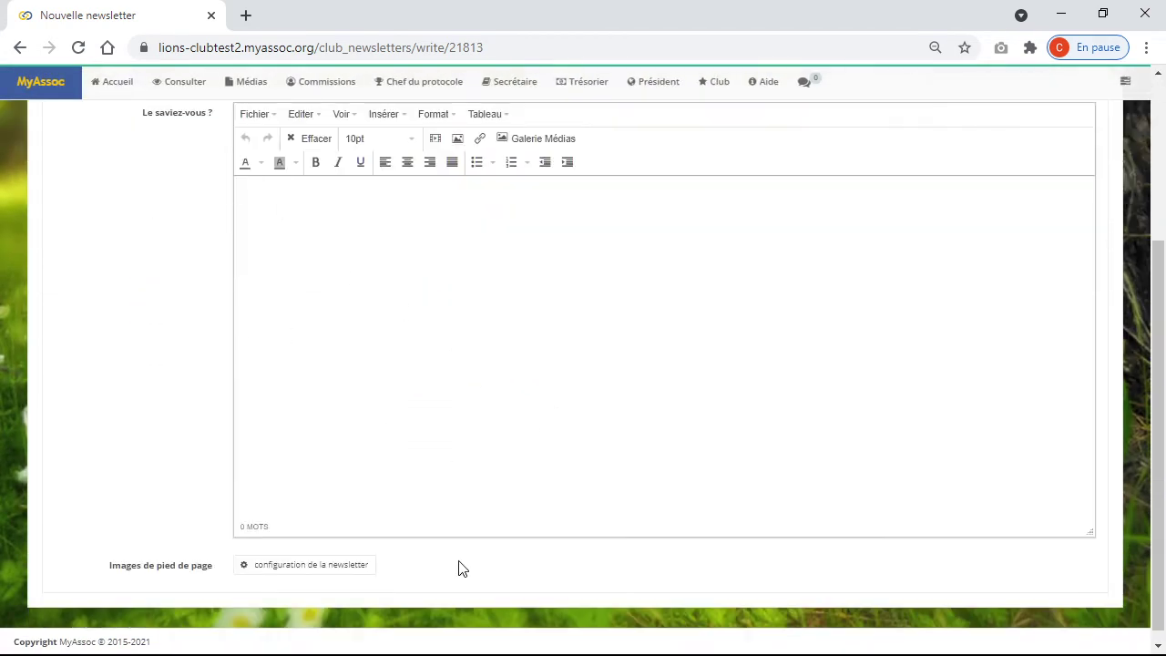
pyautogui.scroll(3, 465, 556)
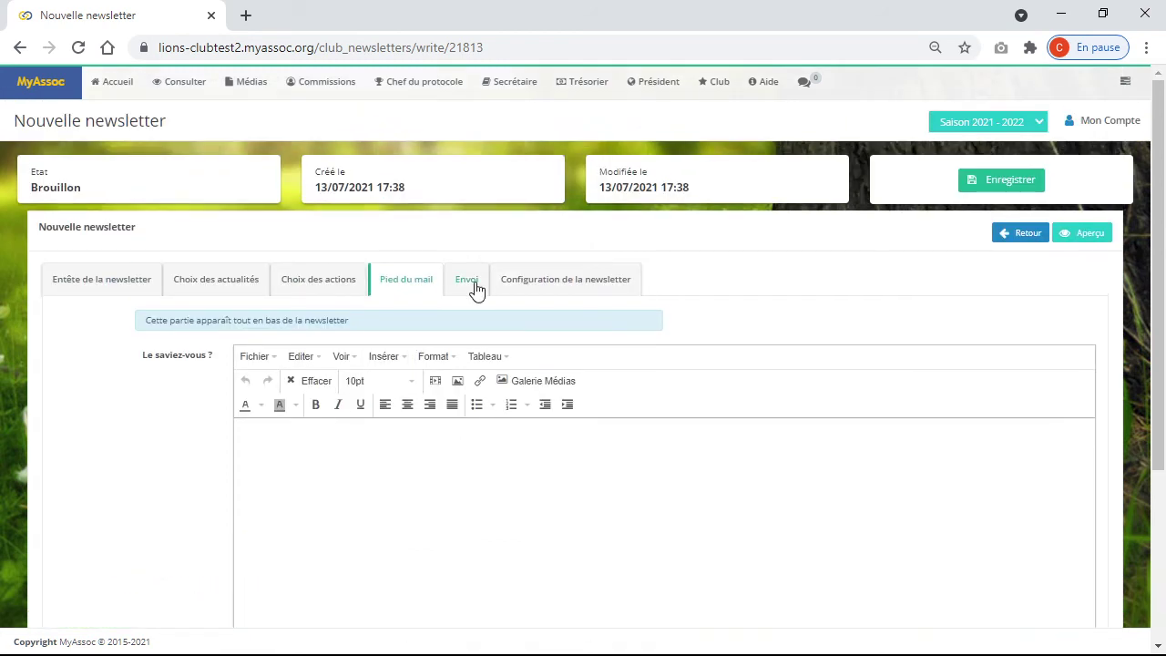
# Review the newsletter's sending options: recipient list, member groups, mailing lists, additional recipients and test email.
pyautogui.click(470, 284)
pyautogui.scroll(-2, 614, 524)
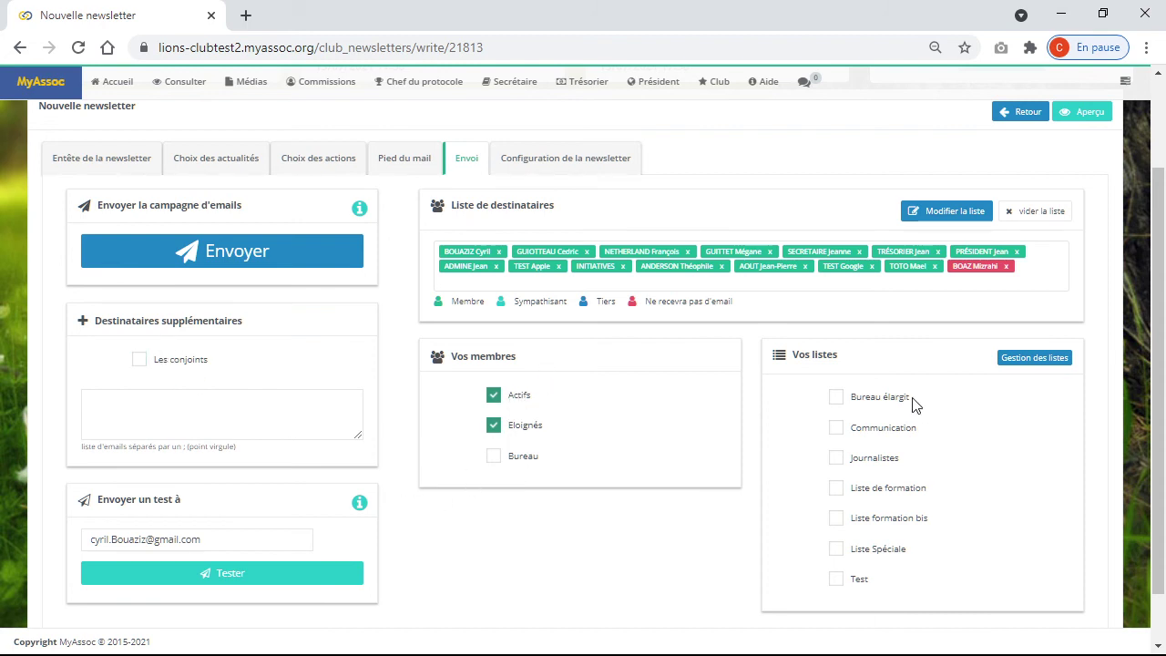
pyautogui.scroll(2, 627, 546)
pyautogui.scroll(-2, 628, 552)
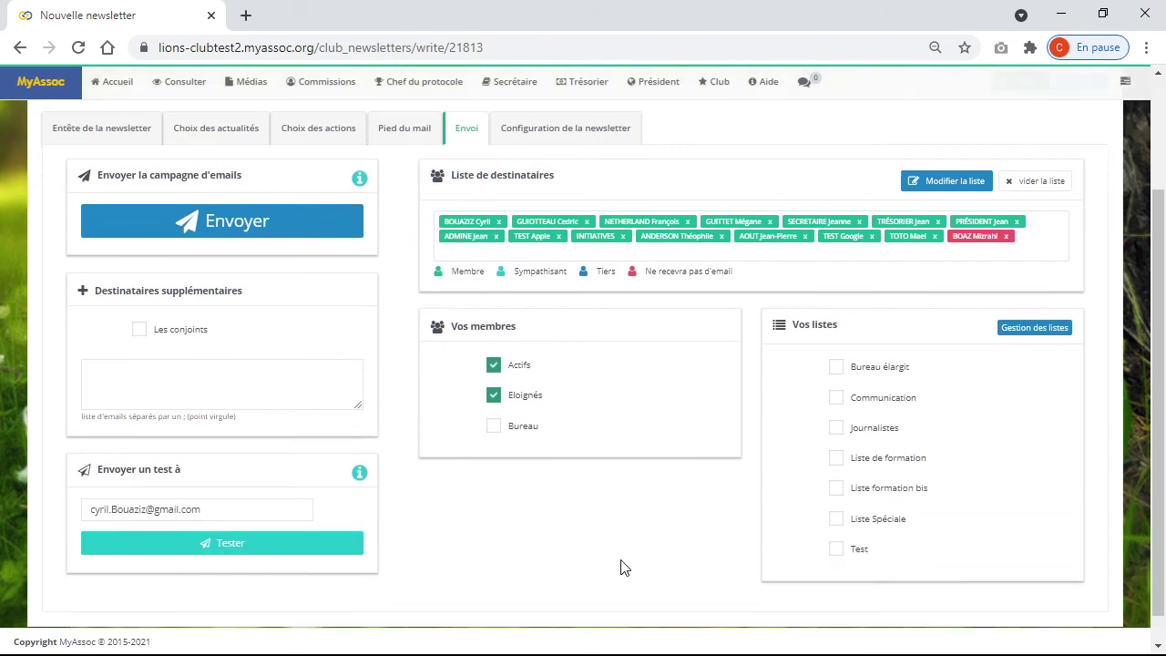
pyautogui.scroll(1, 583, 565)
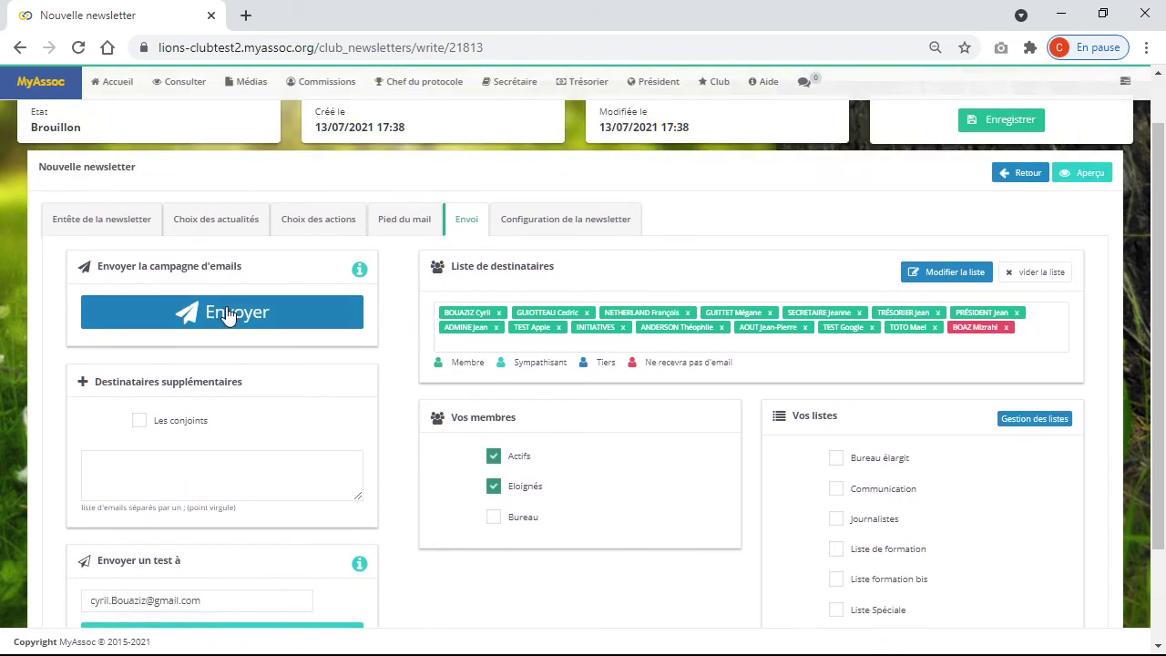
pyautogui.scroll(1, 651, 320)
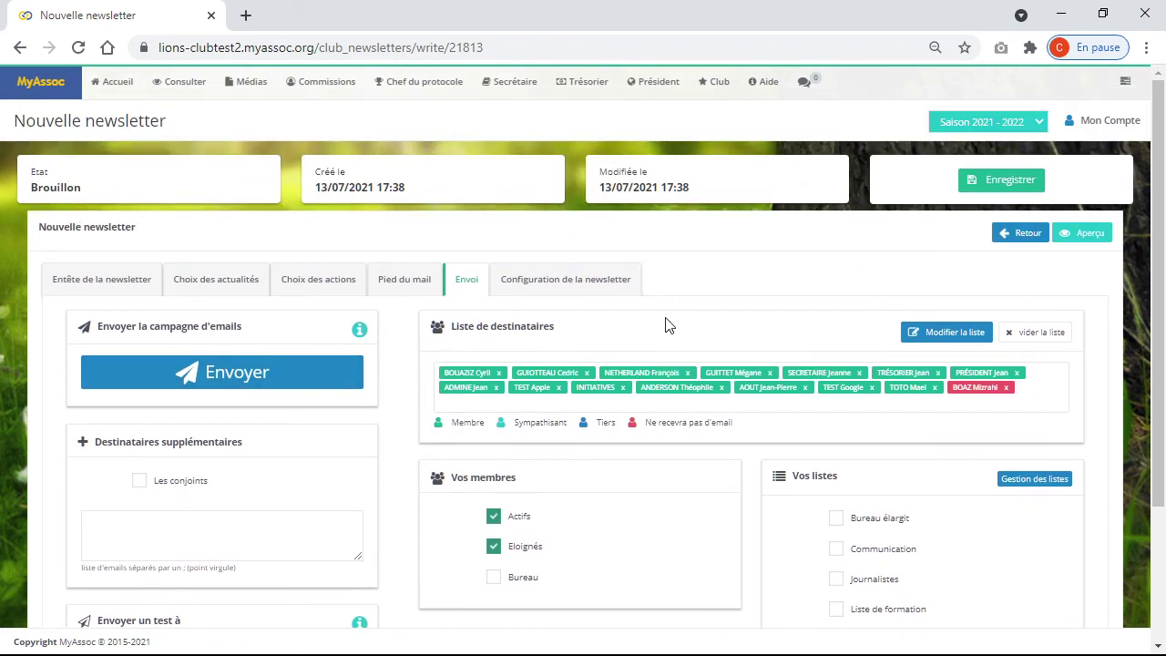